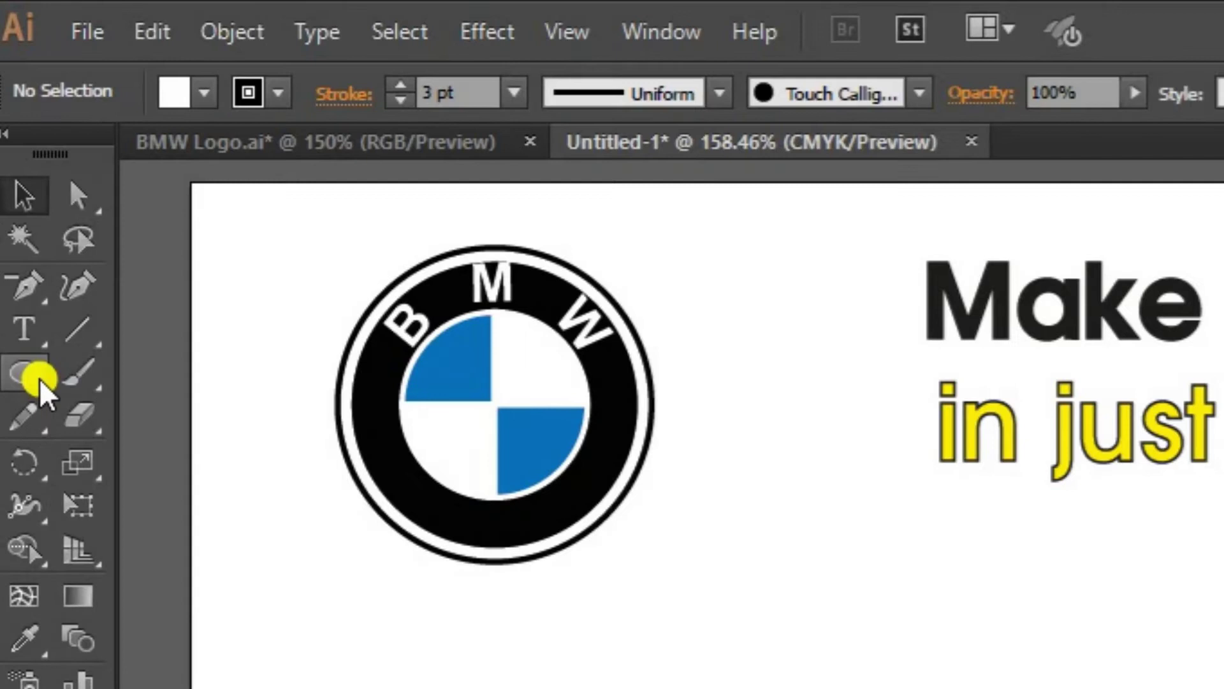
# - Create a 55 × 55 mm circle with the Ellipse Tool on the lower-left artboard
pyautogui.click(32, 300)
pyautogui.moveTo(40, 382); pyautogui.dragTo(252, 460)
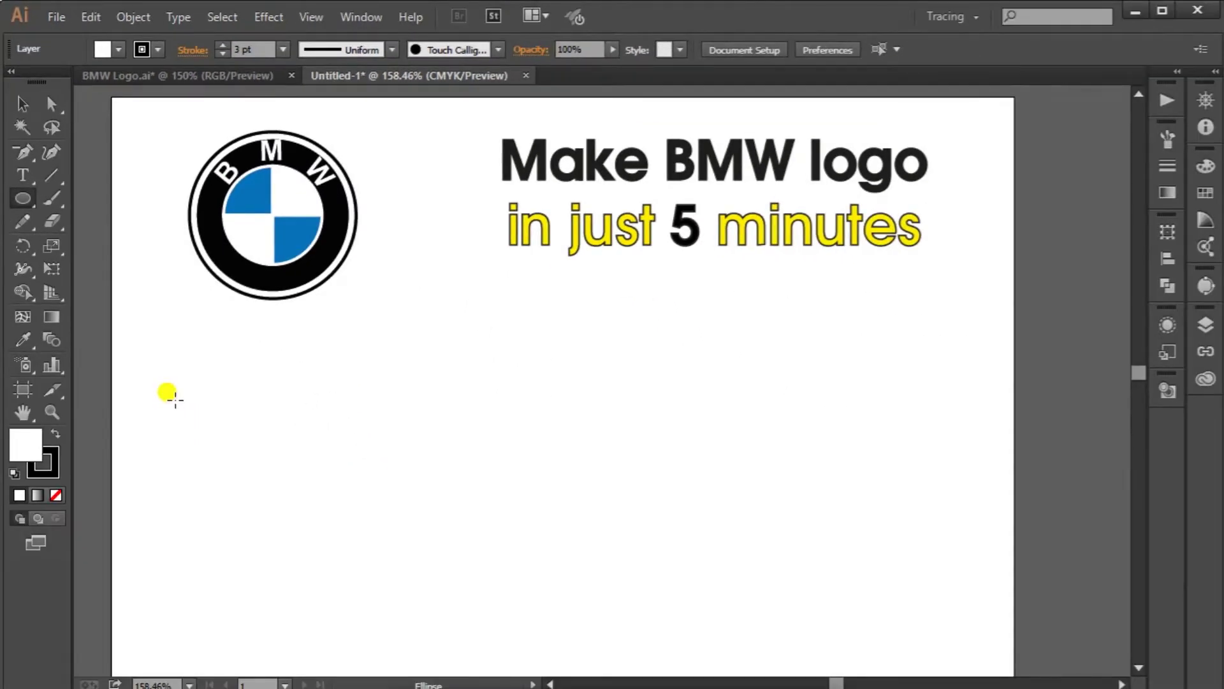
pyautogui.click(175, 401)
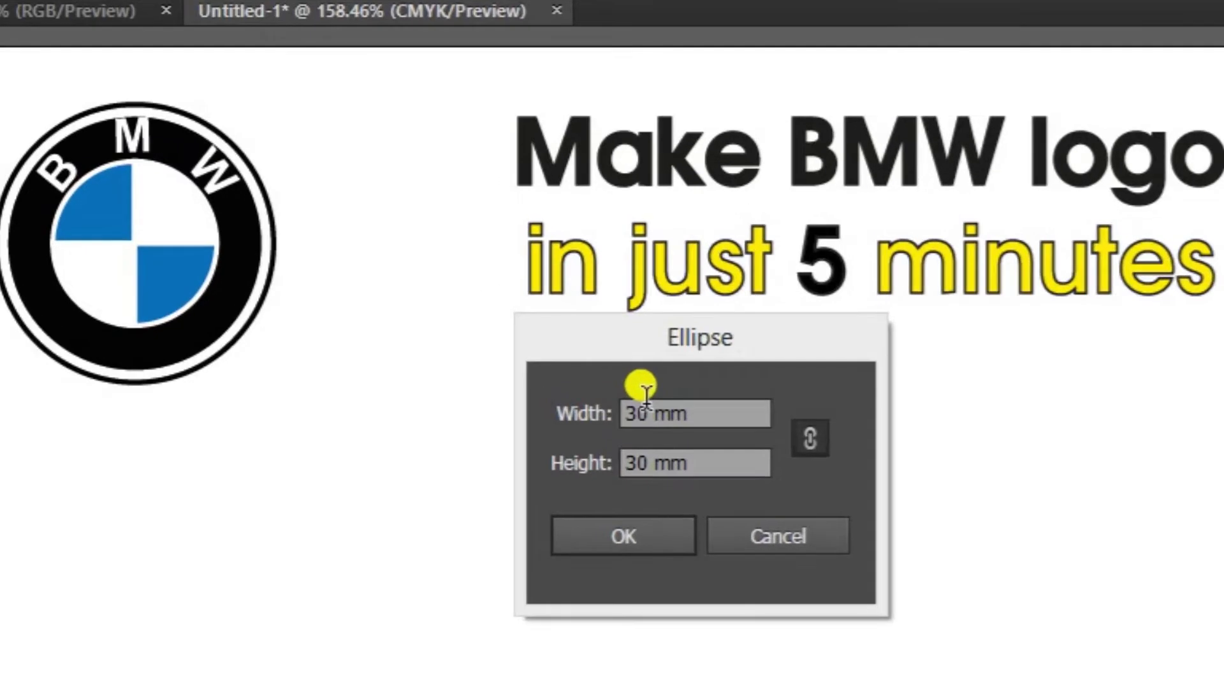
pyautogui.click(708, 402)
pyautogui.write('55')
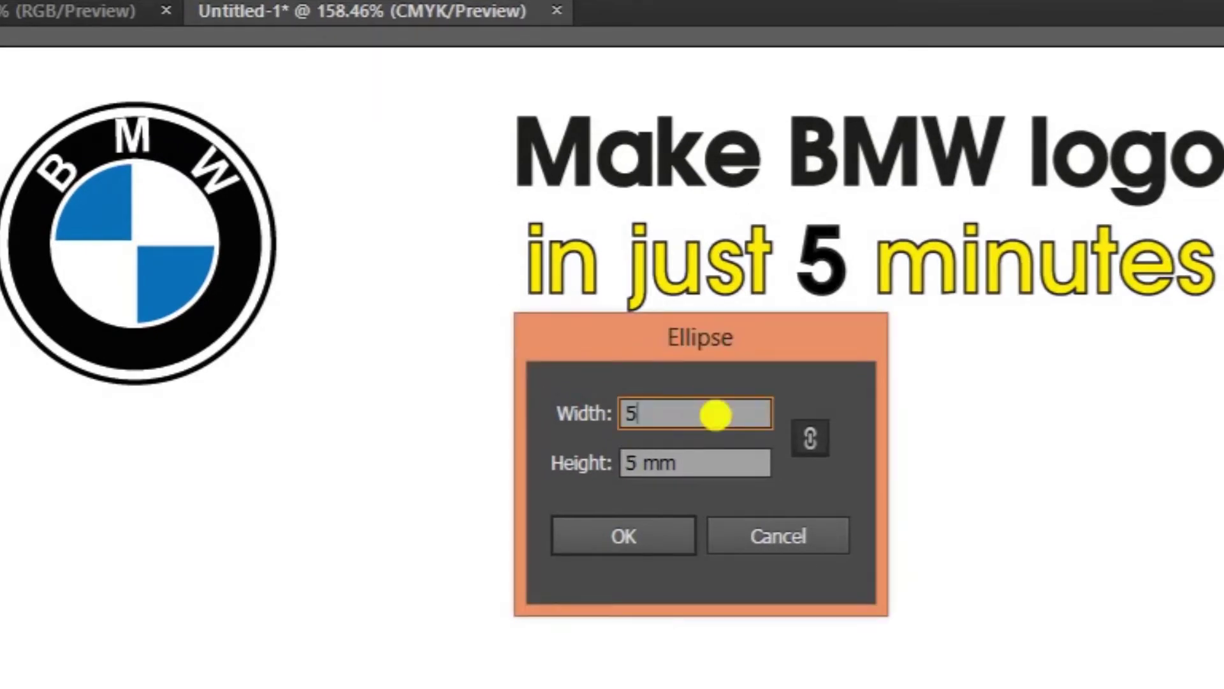
pyautogui.press('Tab')
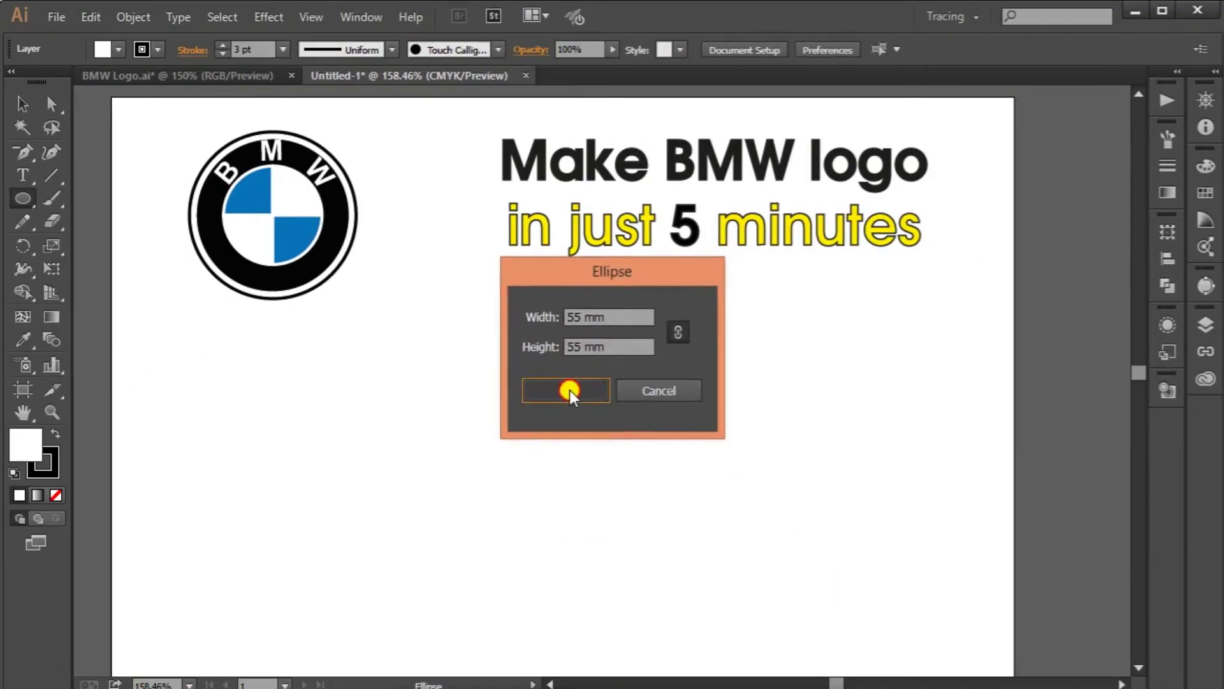
pyautogui.click(625, 535)
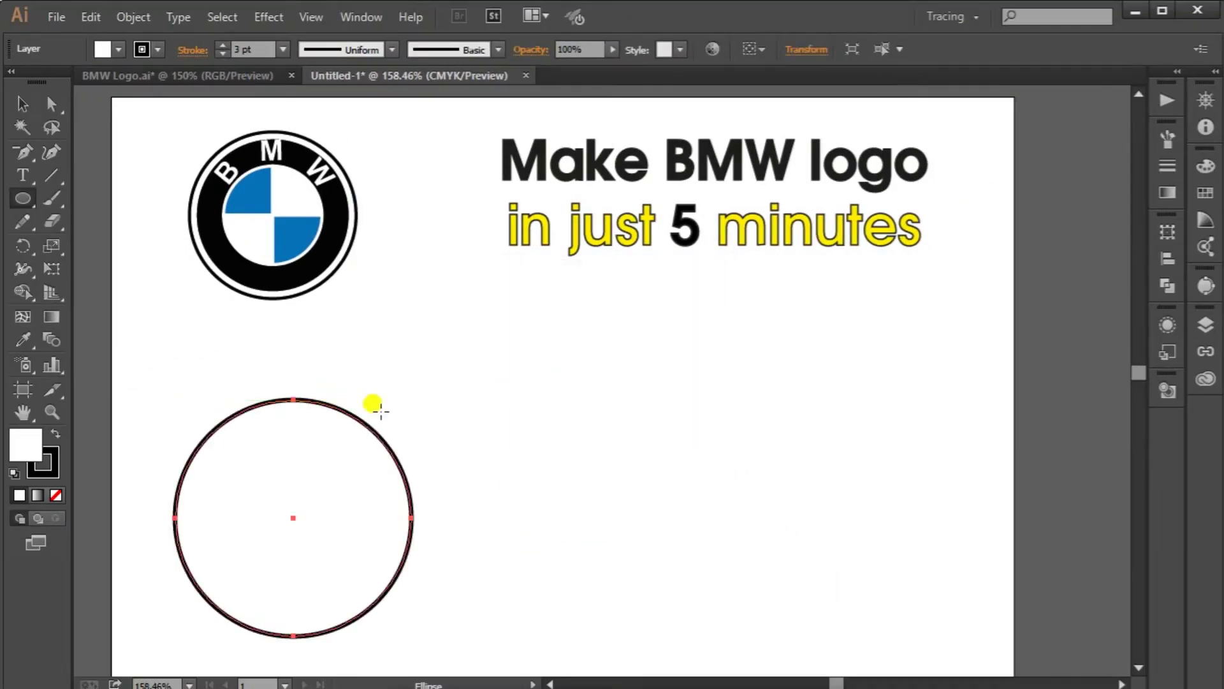
# - Add a 50 mm circle beside the first circle
pyautogui.click(450, 428)
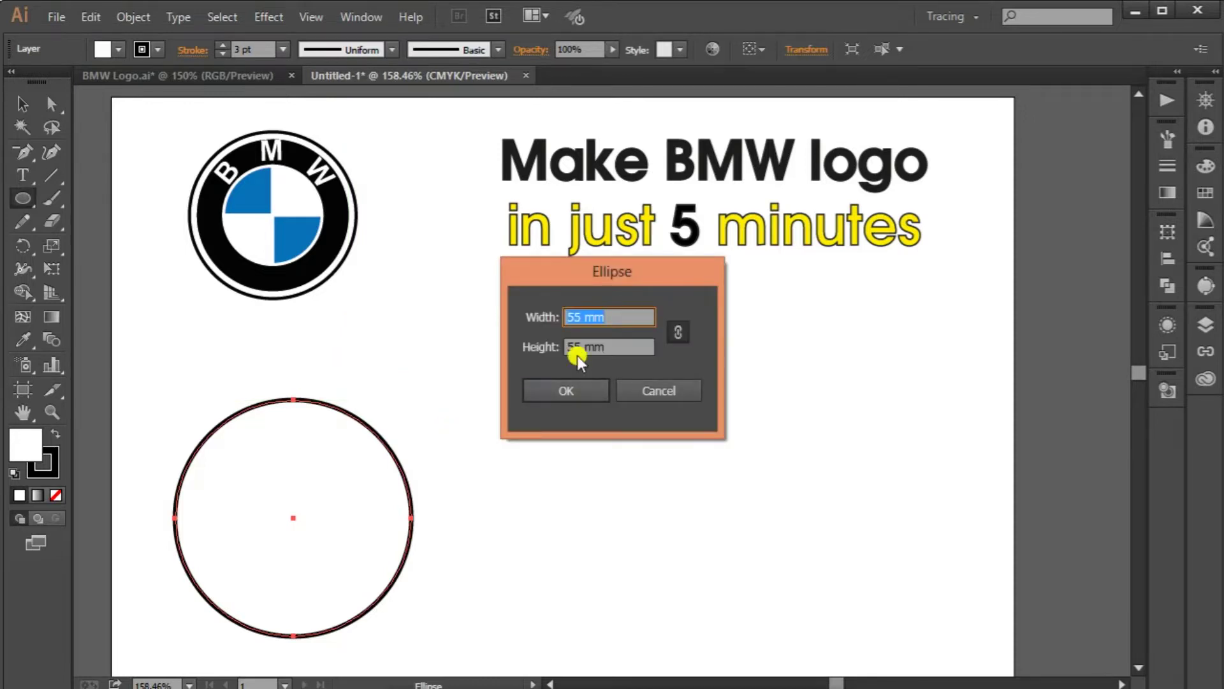
pyautogui.write('50')
pyautogui.press('Tab')
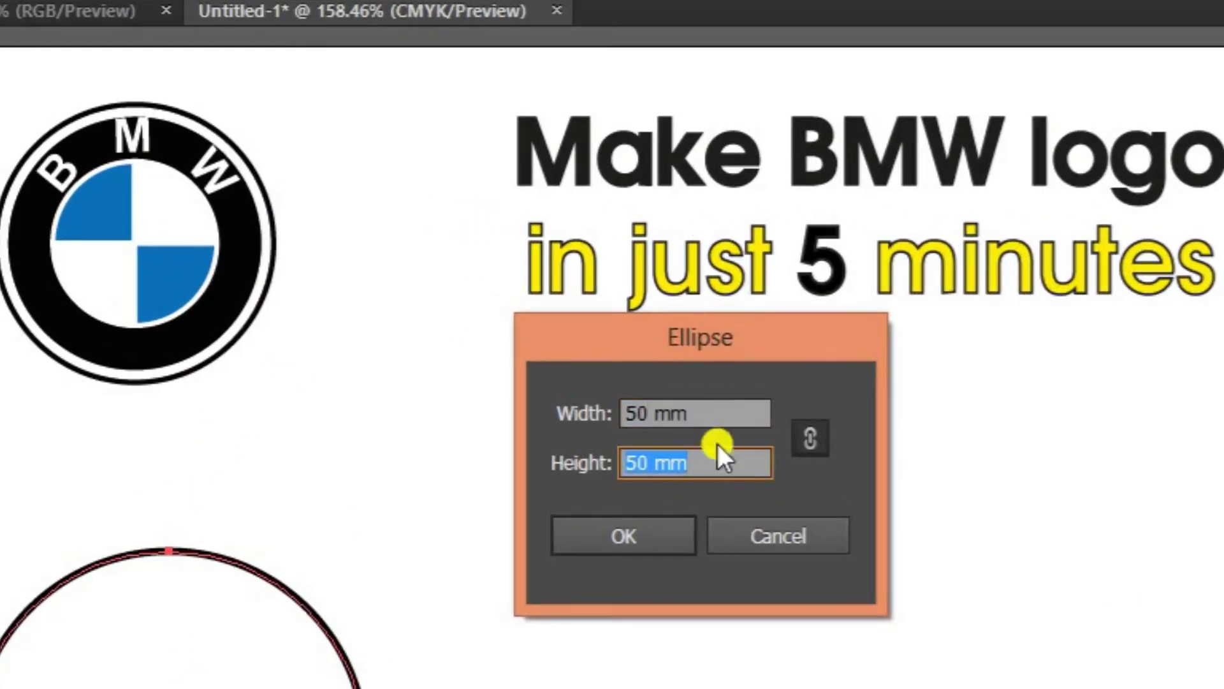
pyautogui.click(643, 526)
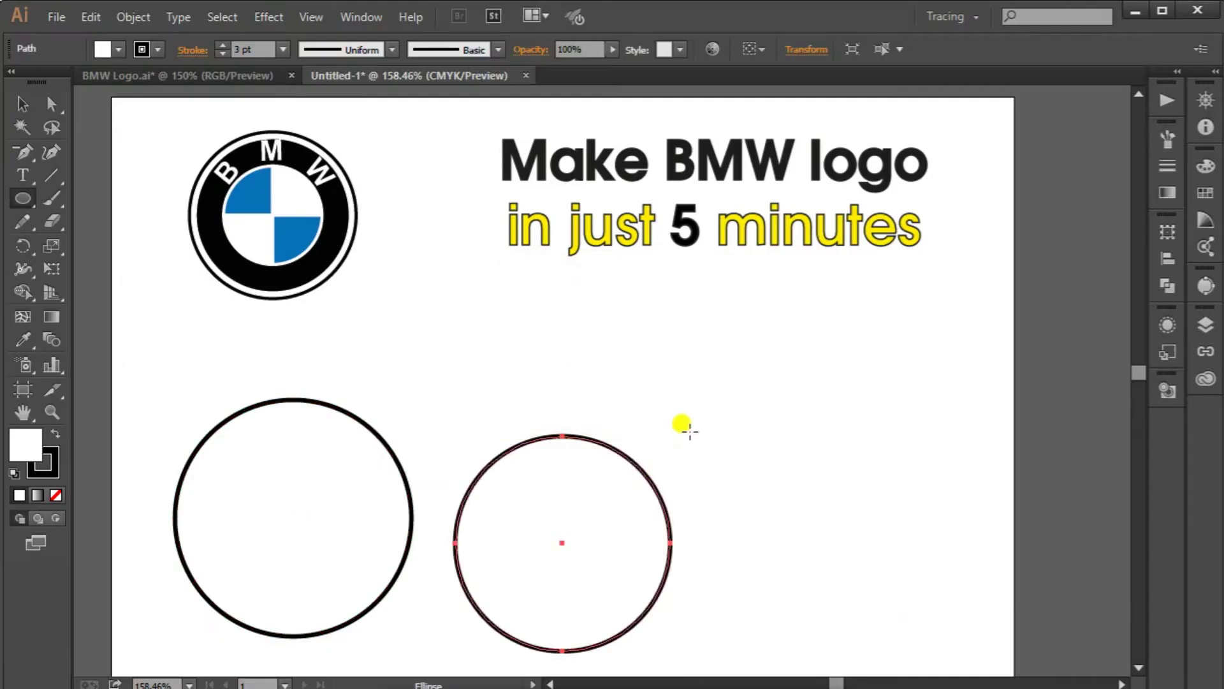
# - Add three 30 mm circles in a row further to the right
pyautogui.click(692, 431)
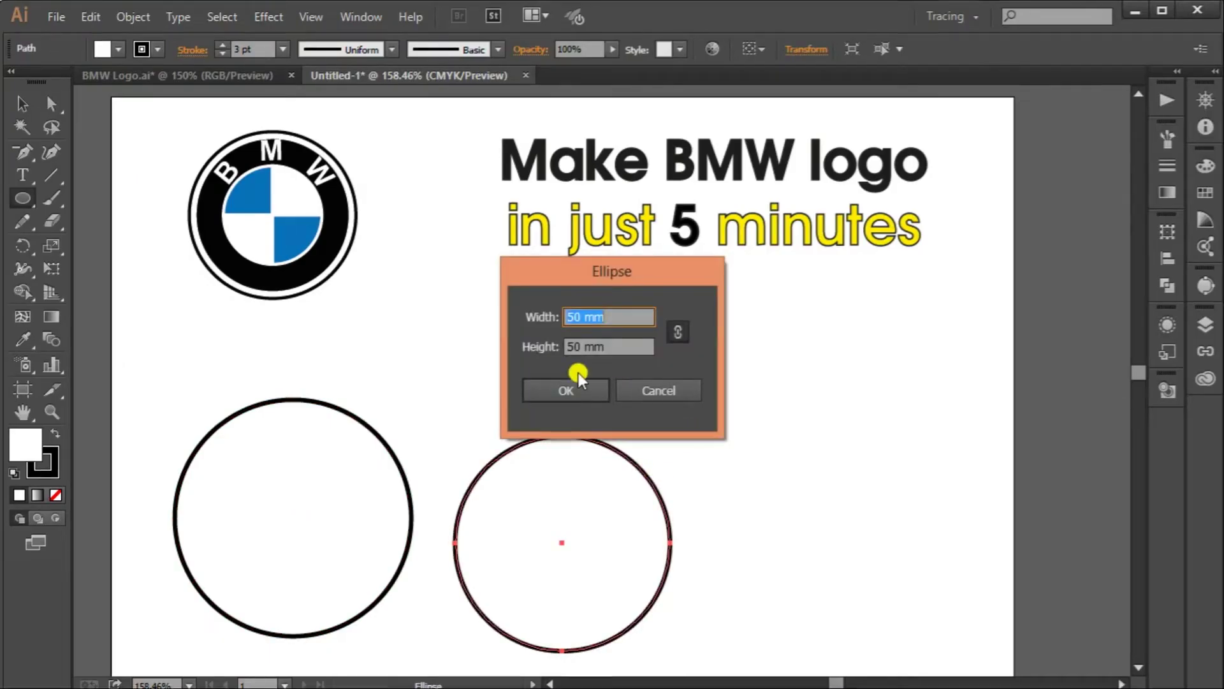
pyautogui.write('30')
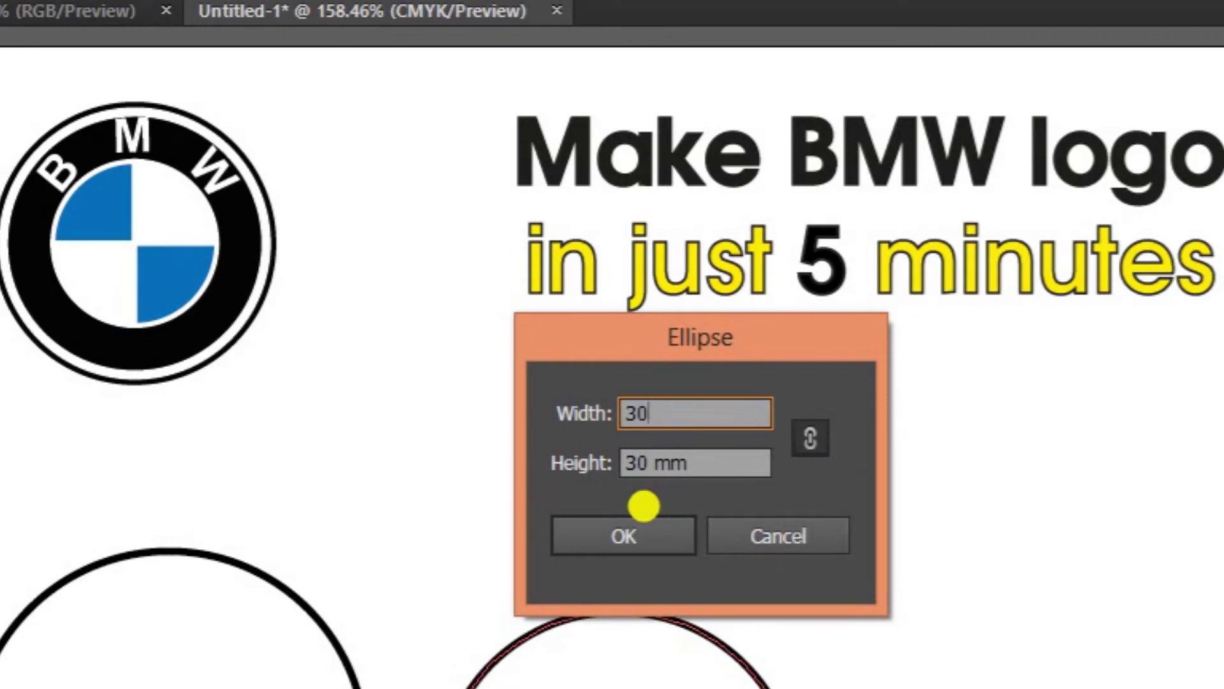
pyautogui.press('Tab')
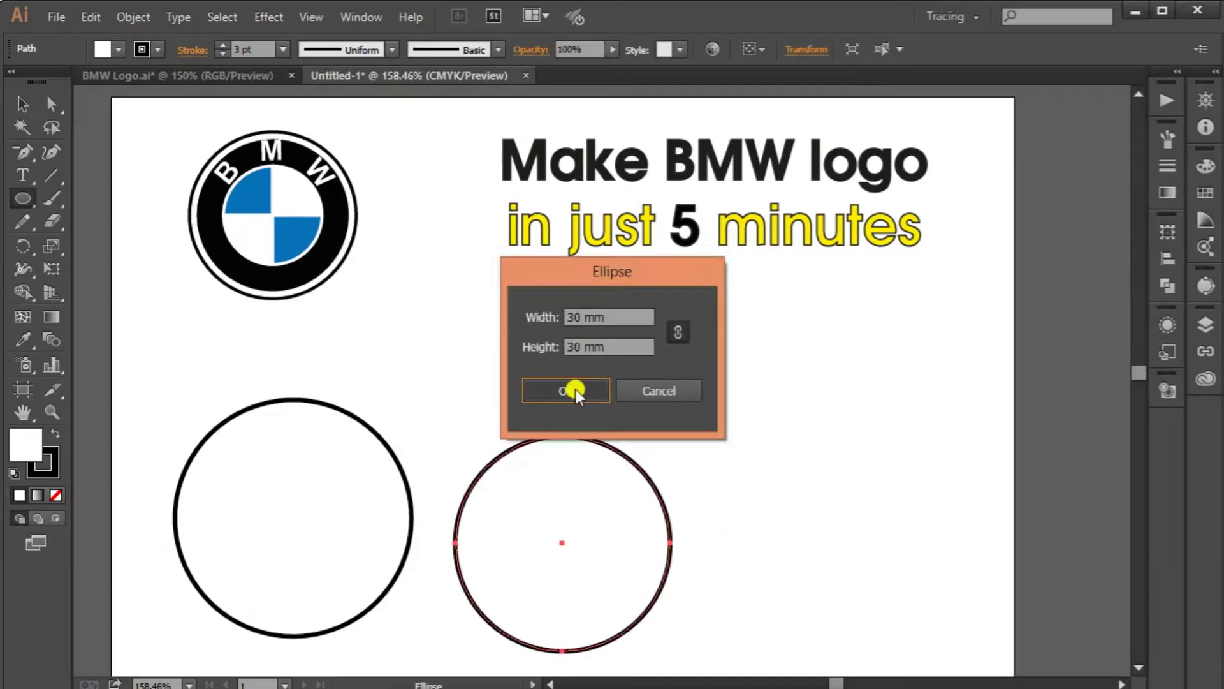
pyautogui.click(641, 534)
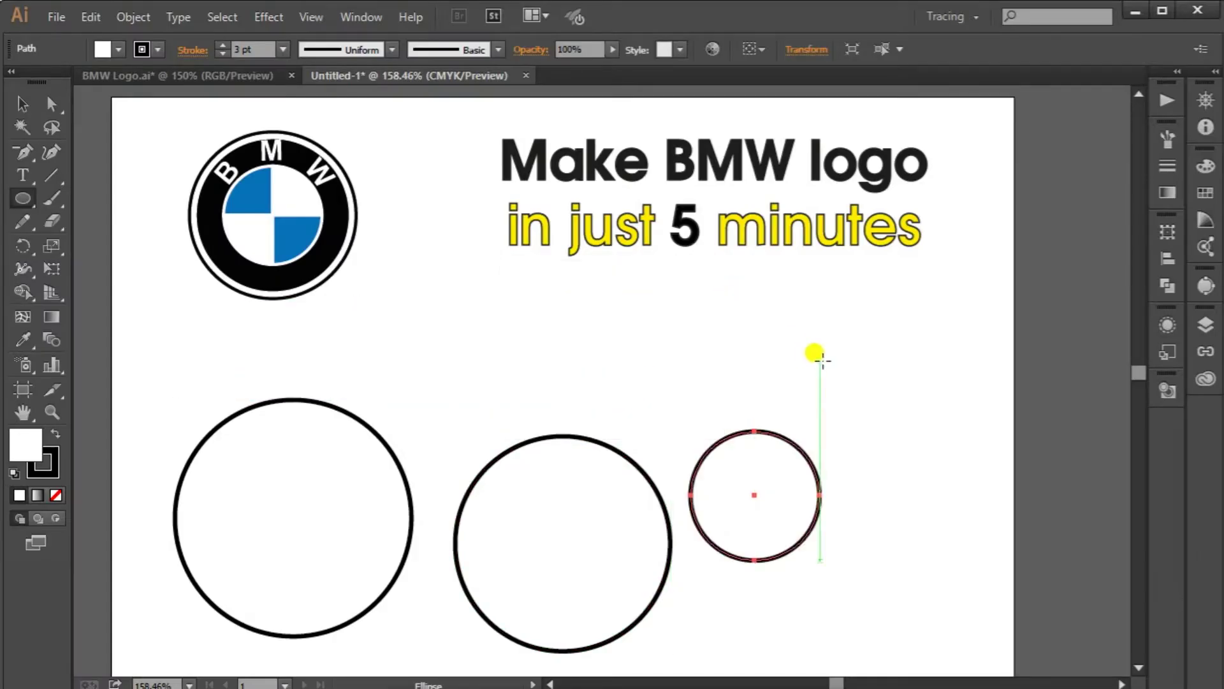
pyautogui.click(825, 360)
pyautogui.click(545, 391)
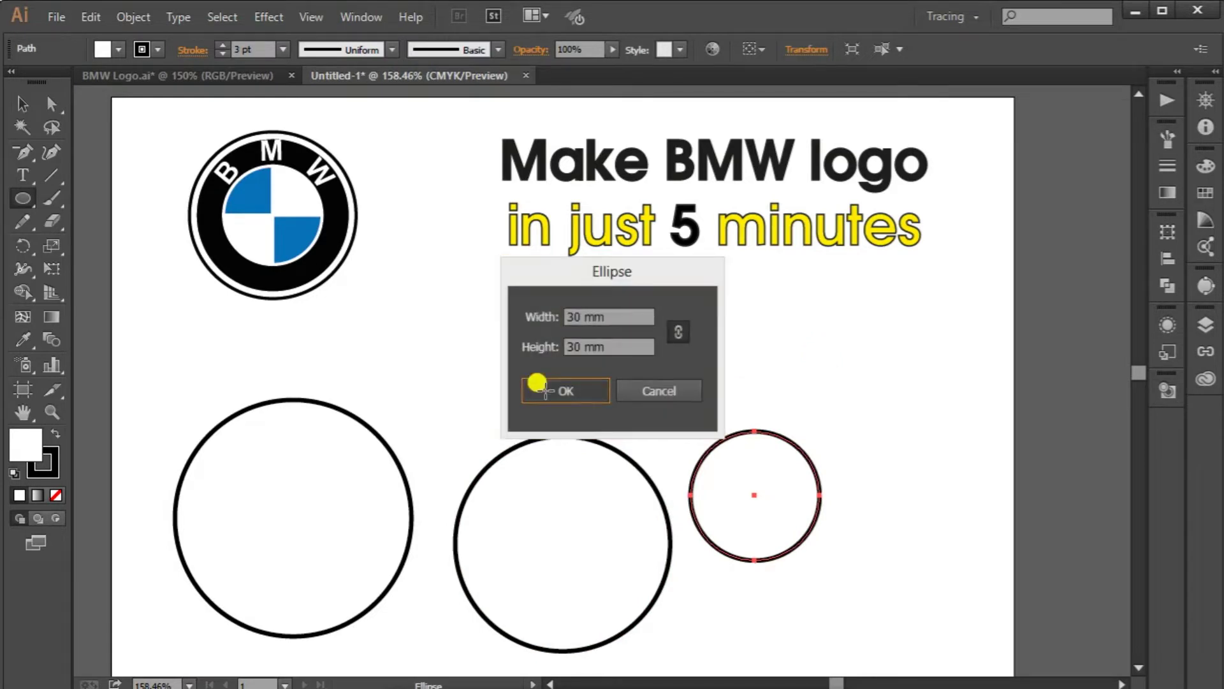
pyautogui.click(969, 335)
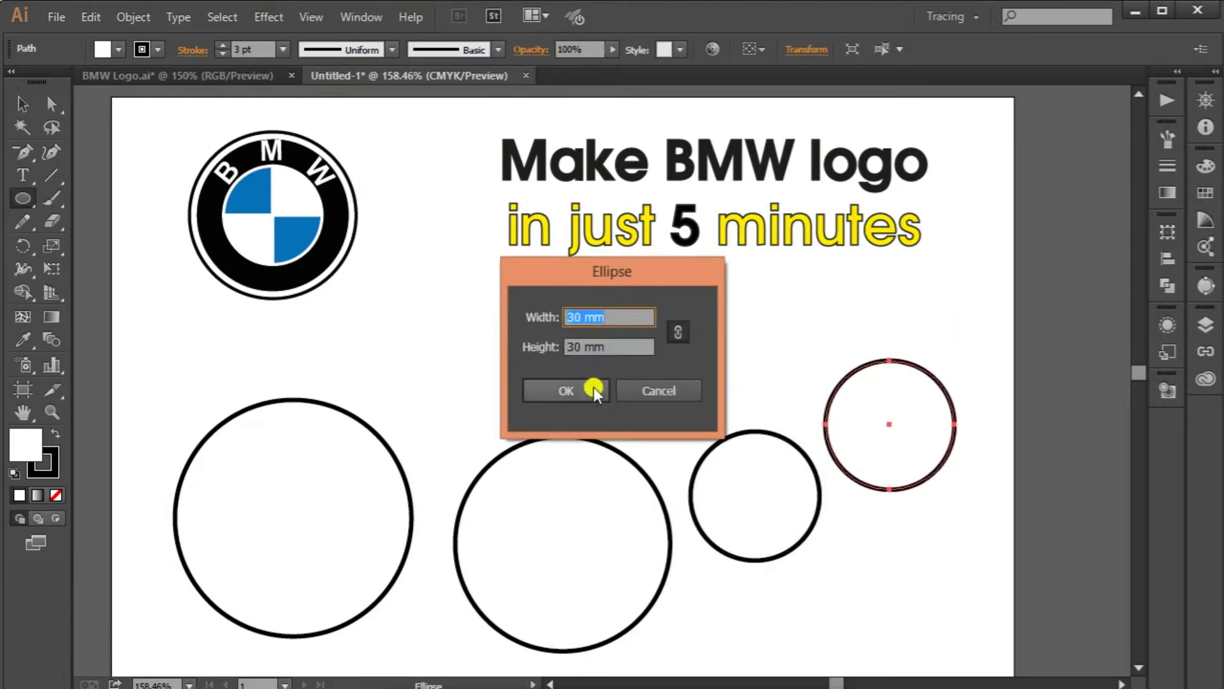
pyautogui.click(574, 391)
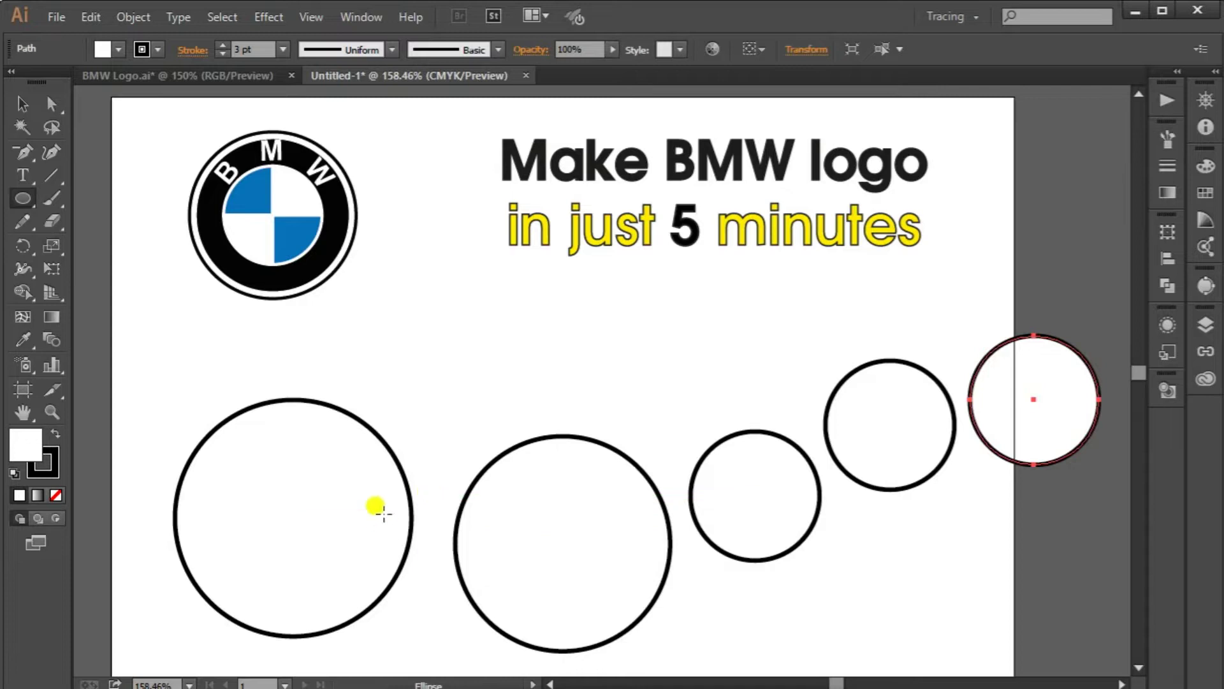
pyautogui.click(25, 107)
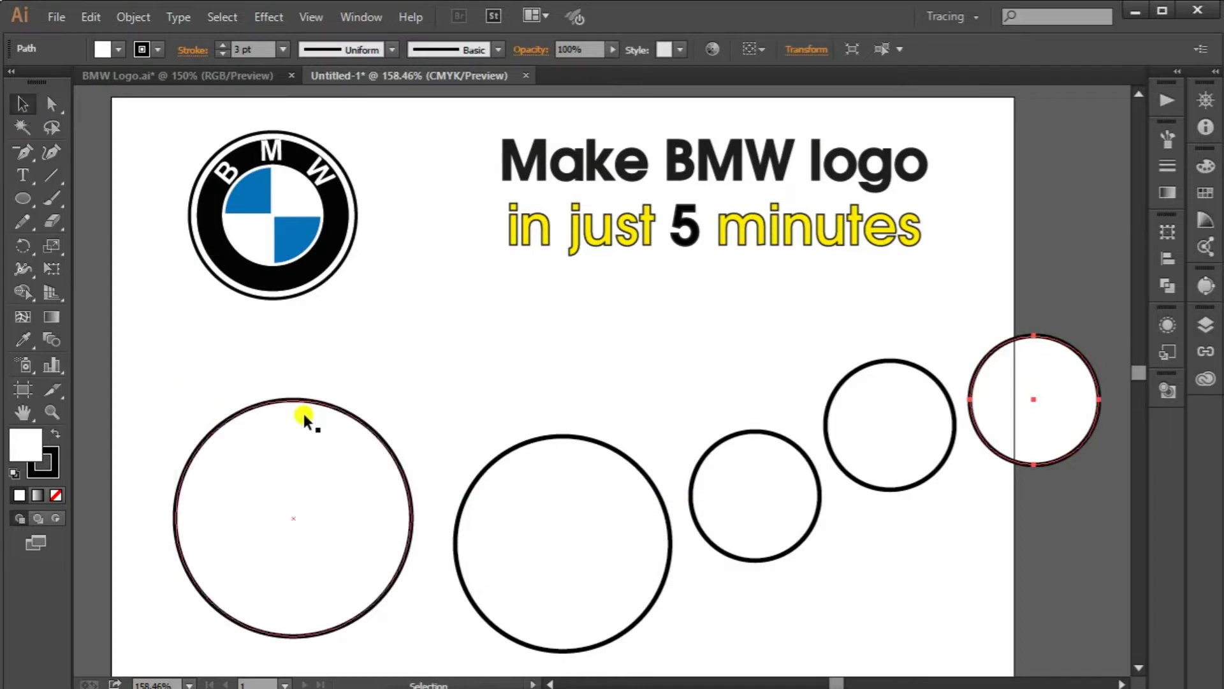
# - Move the 55 mm and 50 mm circles up-left, and give the 50 mm one black fill, no stroke
pyautogui.moveTo(295, 394); pyautogui.dragTo(265, 347)
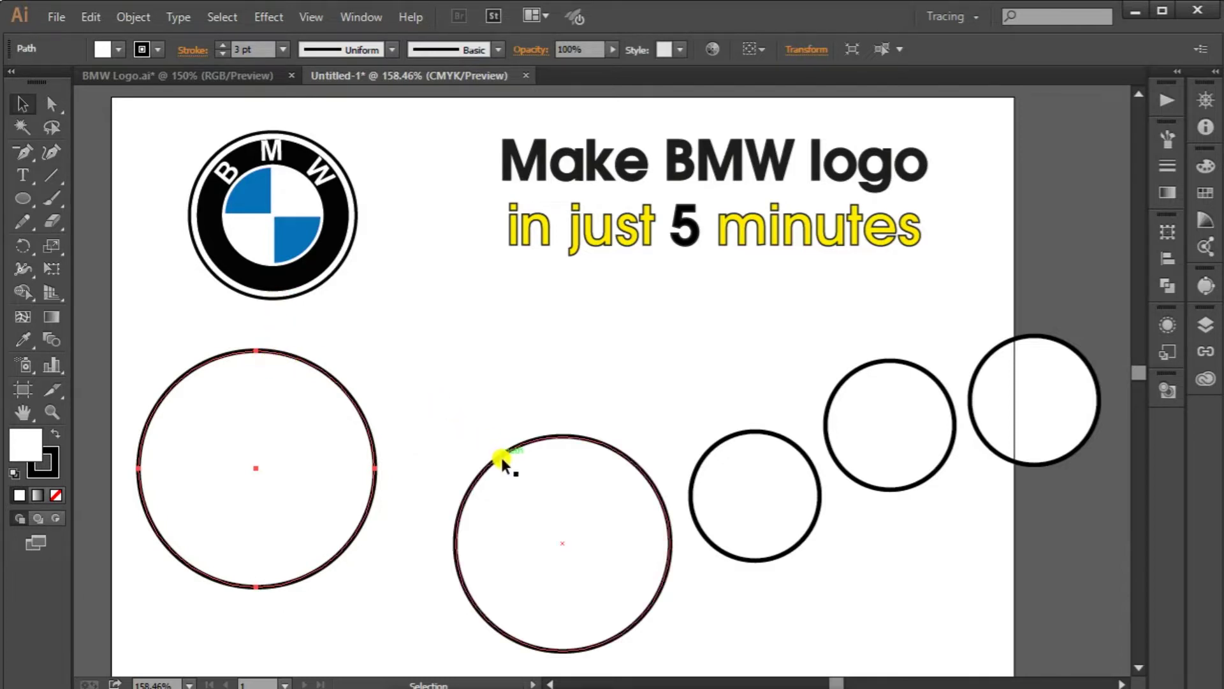
pyautogui.moveTo(500, 453); pyautogui.dragTo(437, 378)
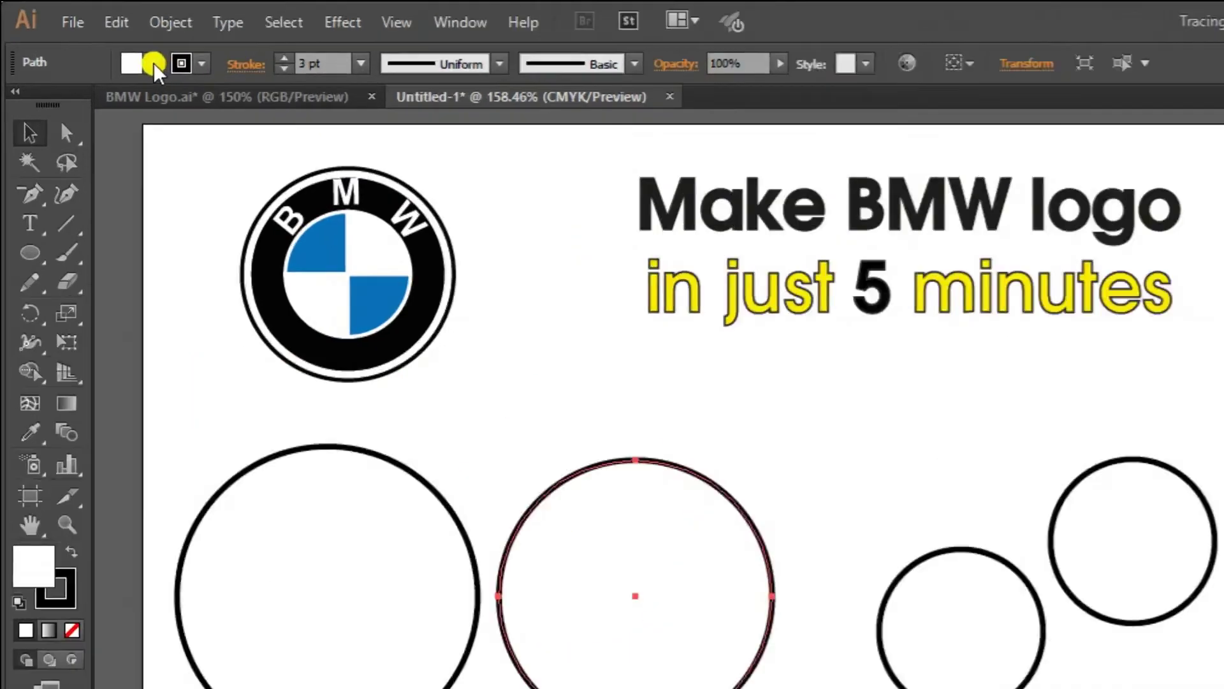
pyautogui.click(118, 49)
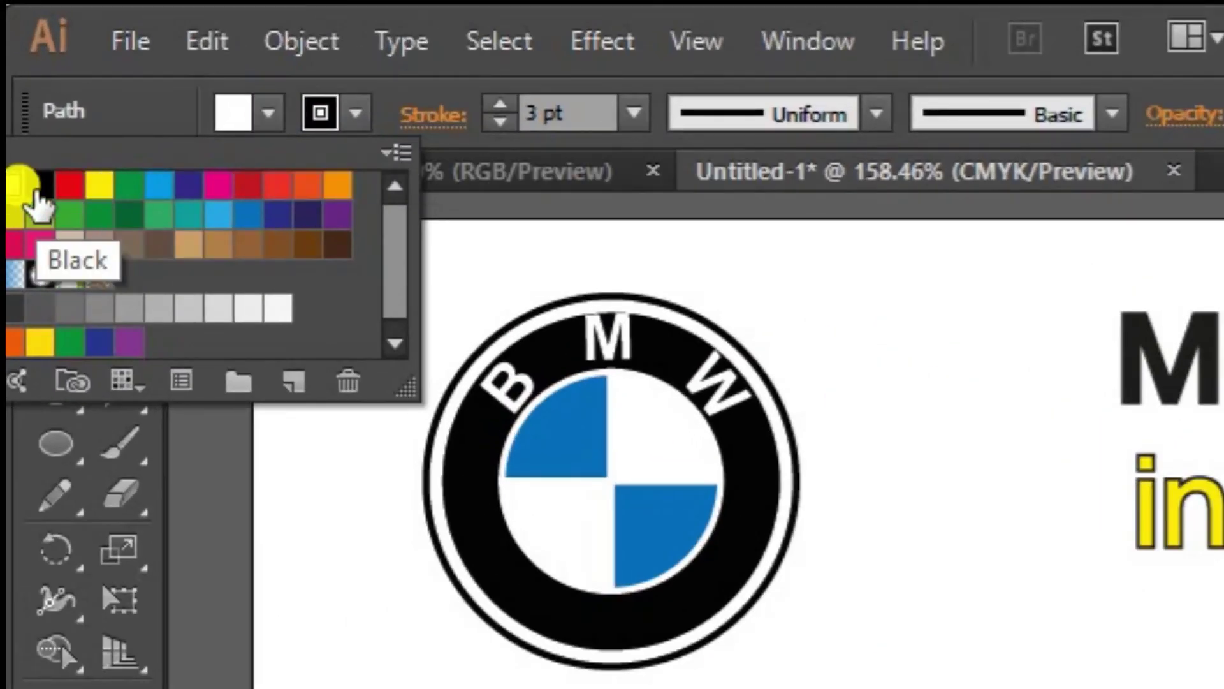
pyautogui.click(35, 186)
pyautogui.click(356, 115)
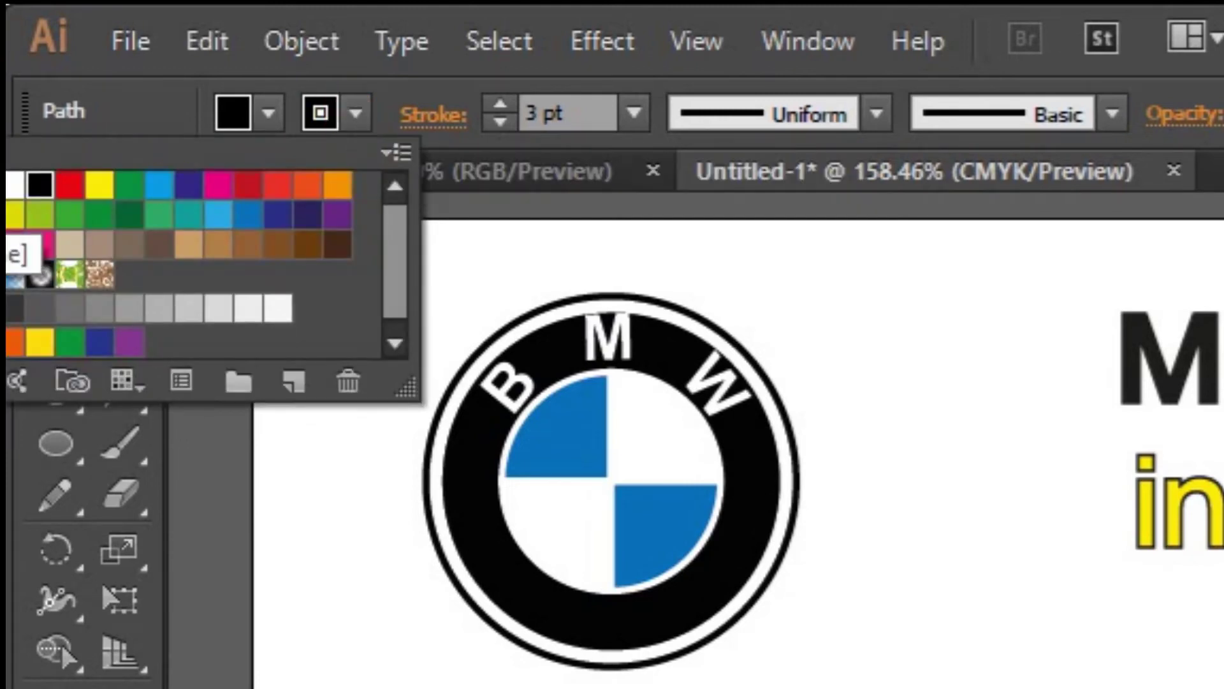
pyautogui.click(3, 213)
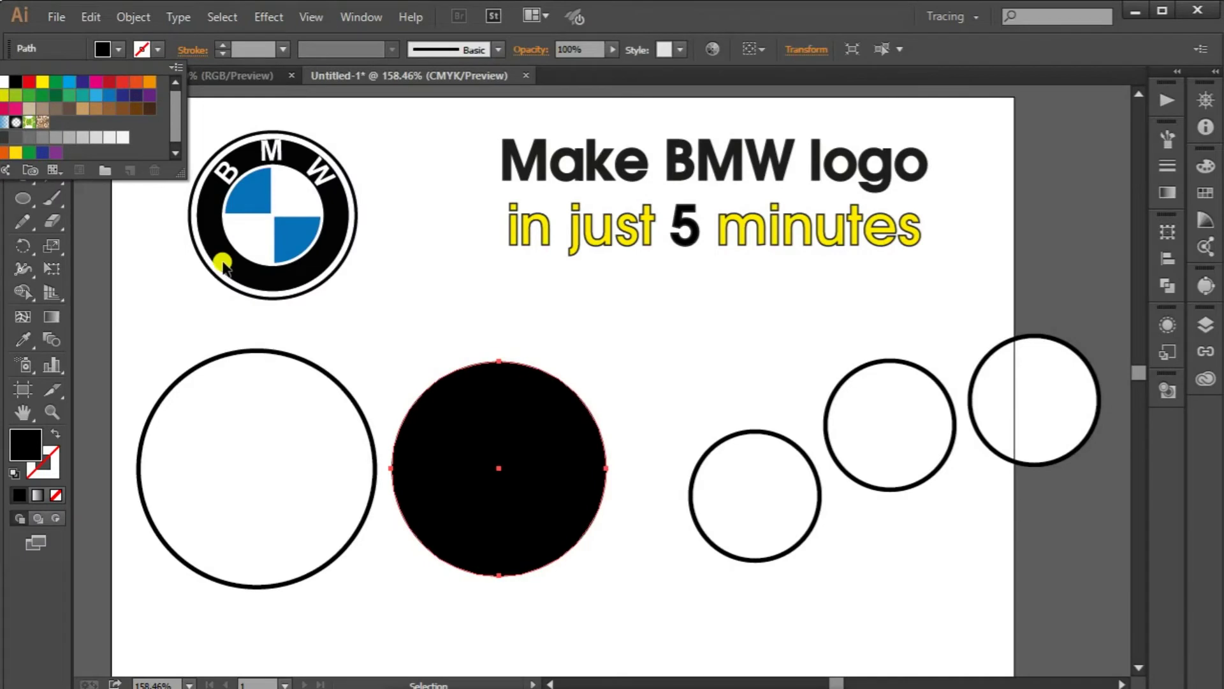
# - Move a 30 mm circle left toward the others and give it a light-grey outline
pyautogui.click(701, 463)
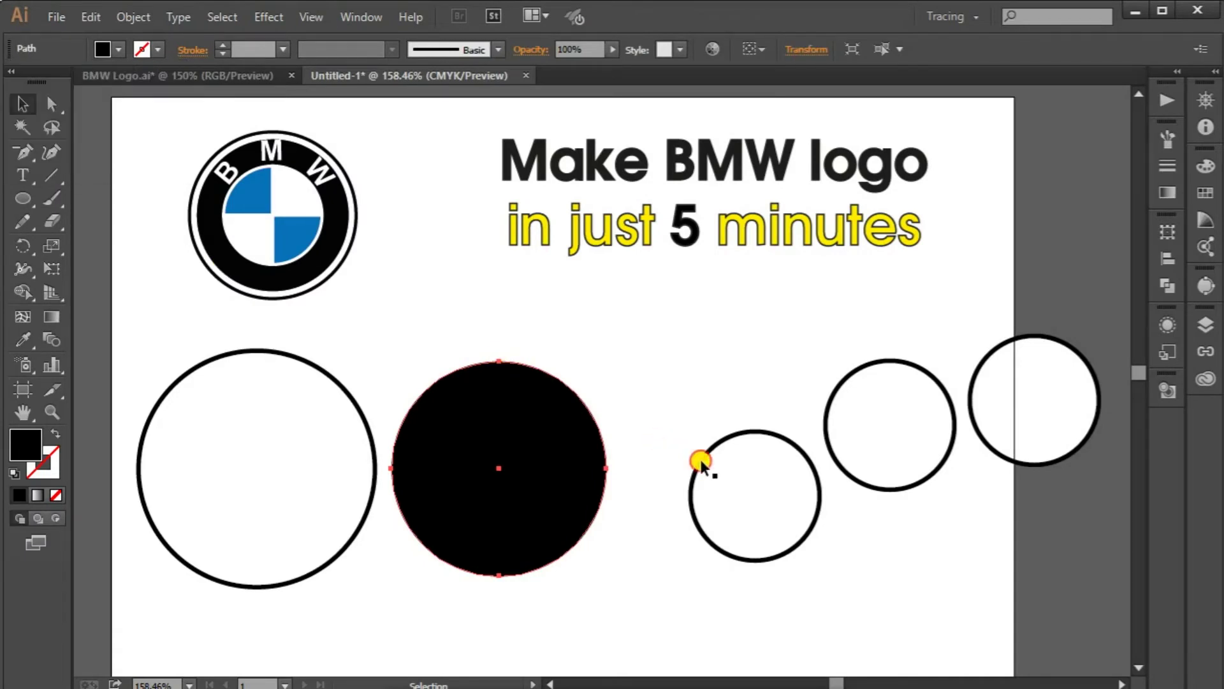
pyautogui.moveTo(700, 471); pyautogui.dragTo(631, 452)
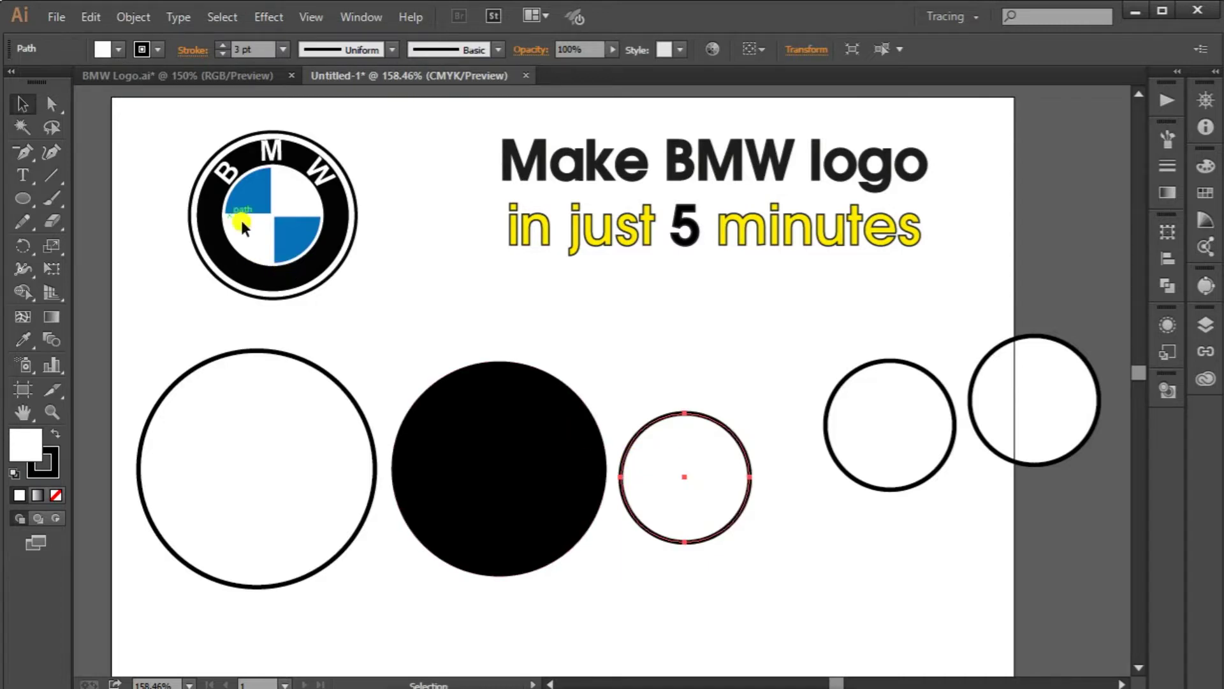
pyautogui.click(118, 49)
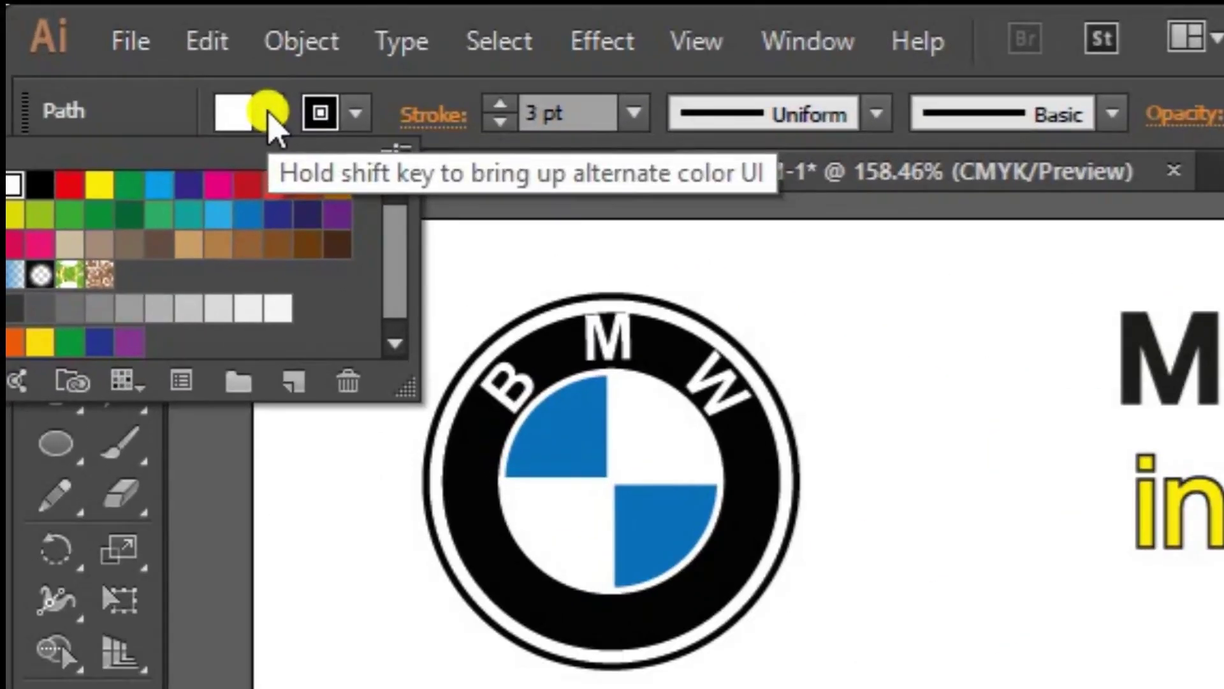
pyautogui.click(350, 116)
pyautogui.click(350, 116)
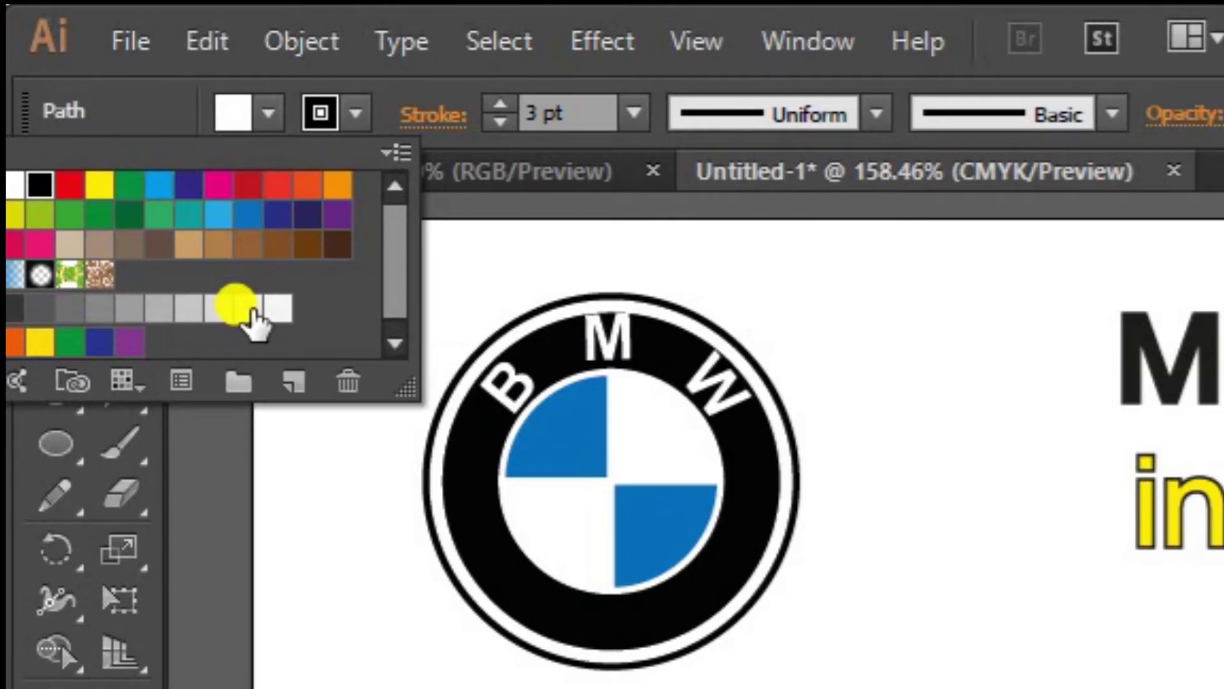
pyautogui.click(252, 311)
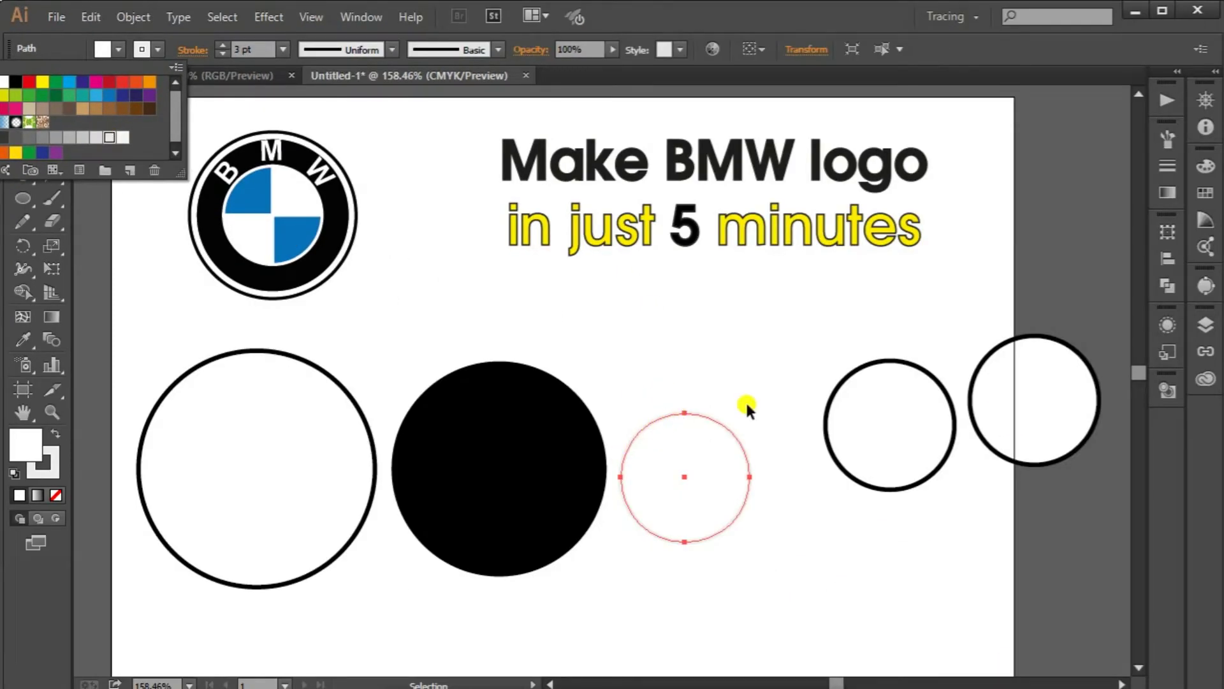
# - Move the next 30 mm circle beside it and make its outline white
pyautogui.click(835, 451)
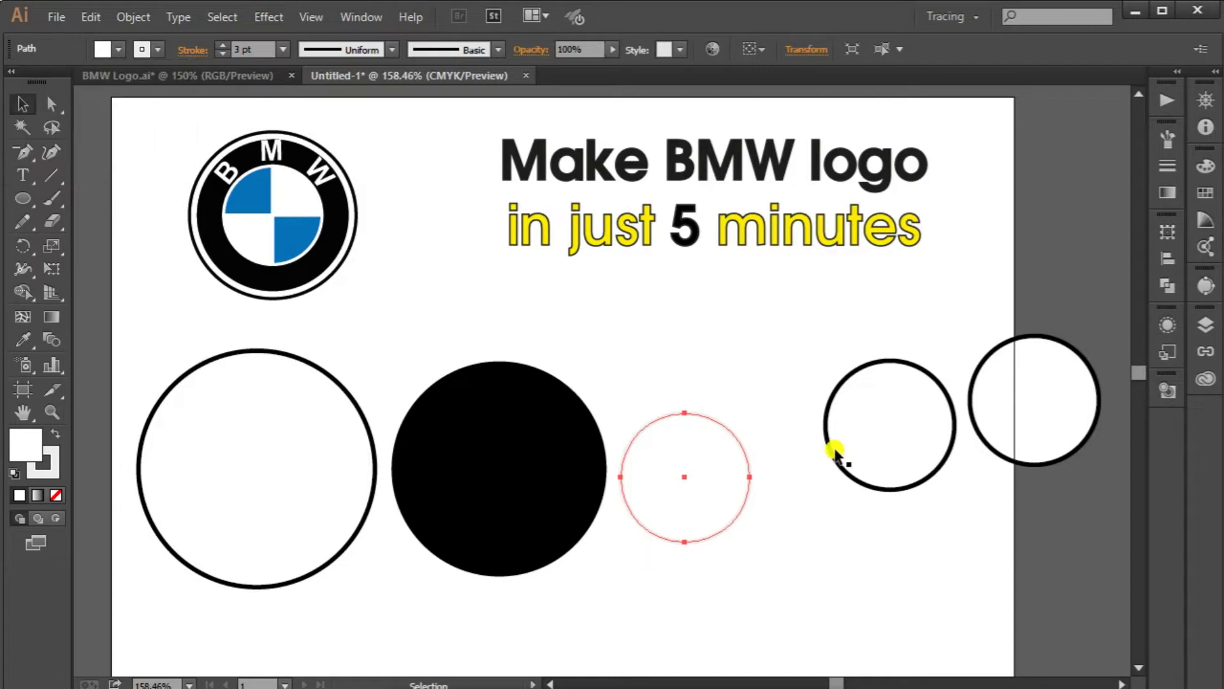
pyautogui.moveTo(827, 457); pyautogui.dragTo(766, 503)
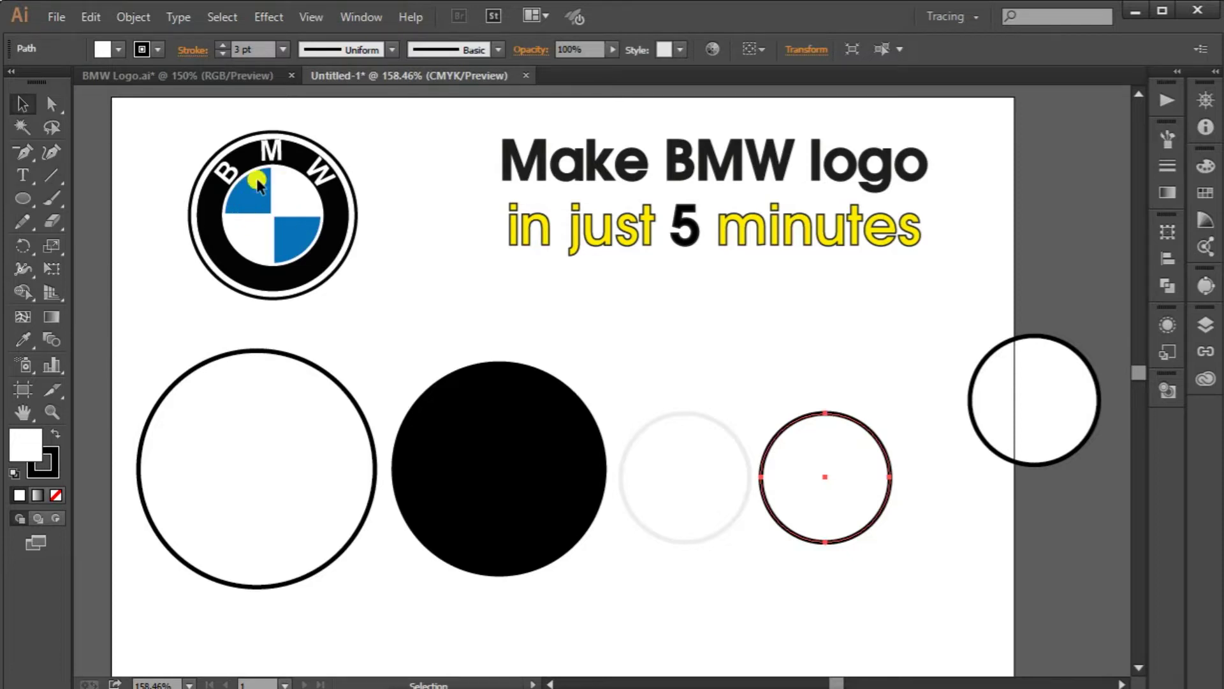
pyautogui.click(158, 51)
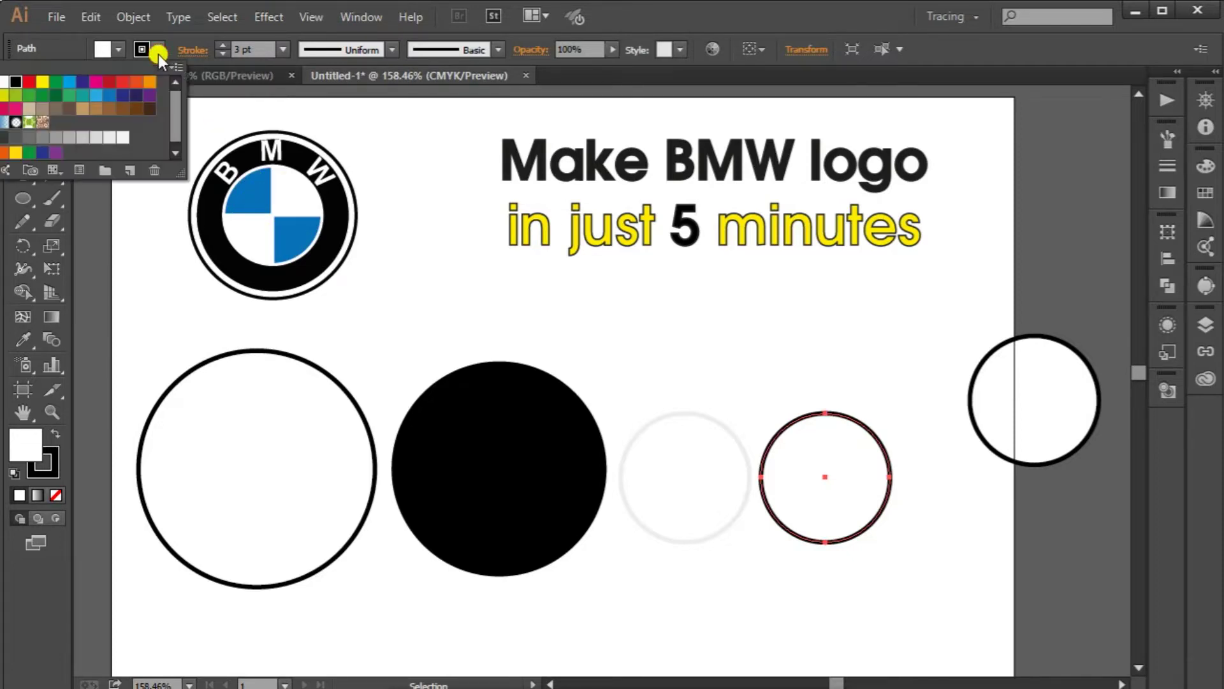
pyautogui.click(109, 139)
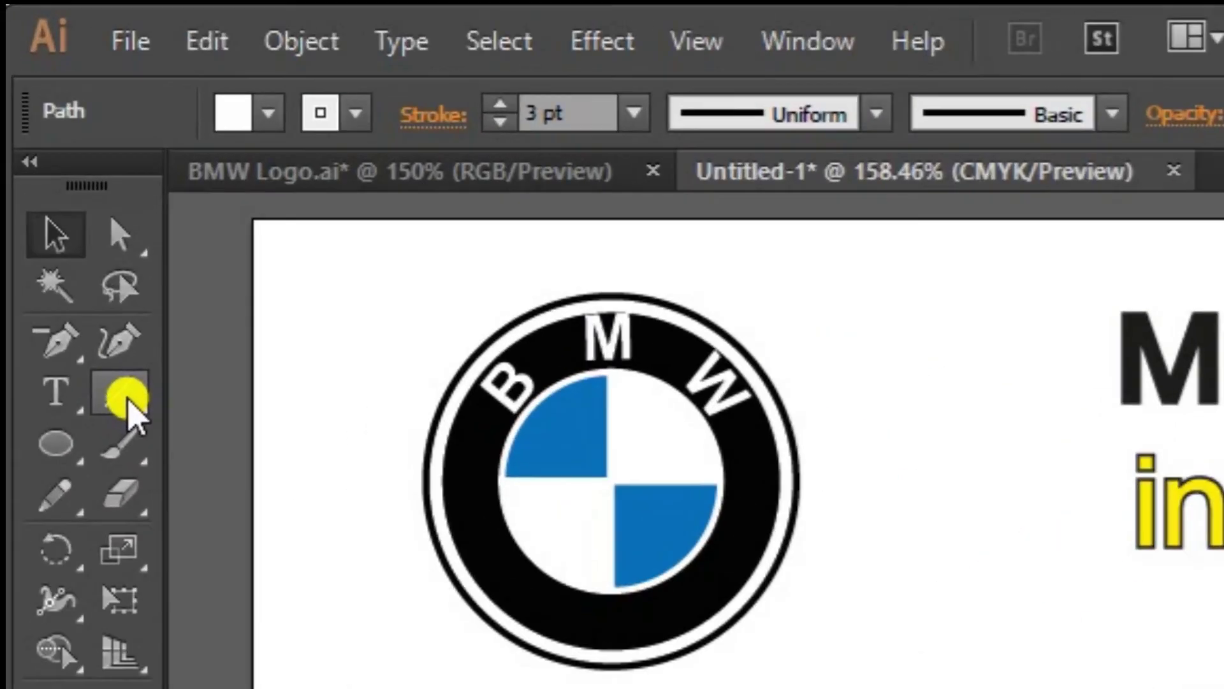
# - Draw horizontal and vertical lines through the white-outlined circle's centre, anchor to anchor
pyautogui.click(128, 400)
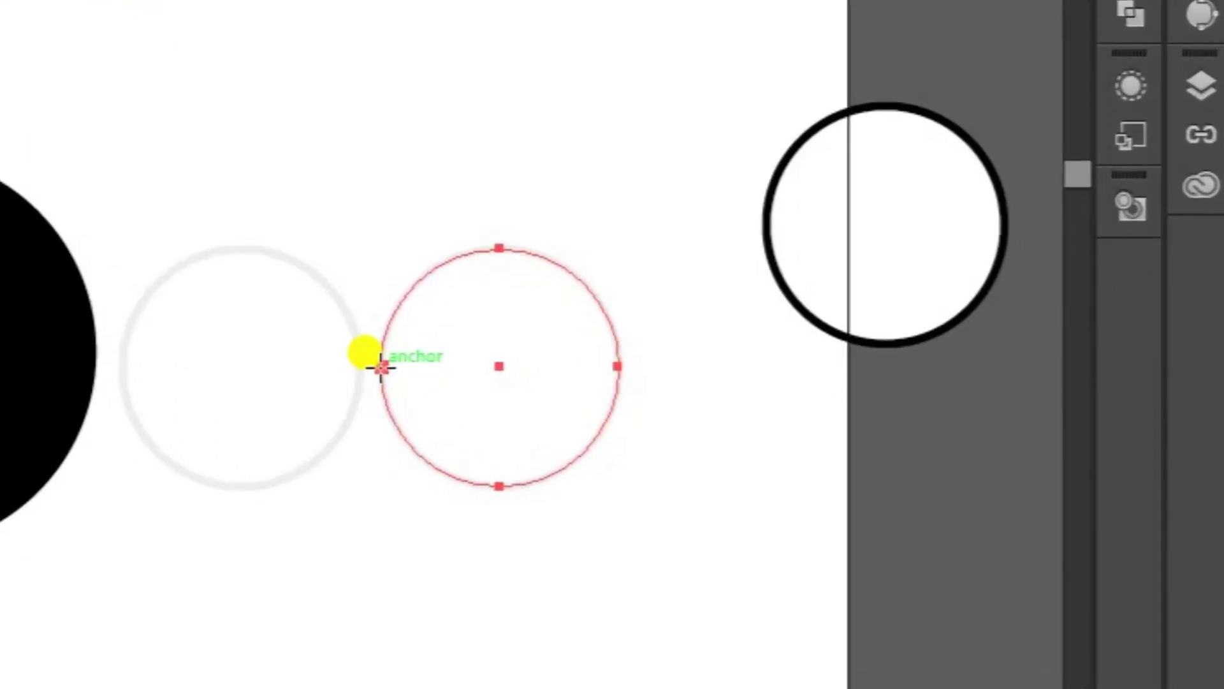
pyautogui.moveTo(380, 368)
pyautogui.mouseDown()
pyautogui.moveTo(465, 353)
pyautogui.moveTo(547, 377)
pyautogui.moveTo(617, 381)
pyautogui.moveTo(619, 368)
pyautogui.mouseUp()
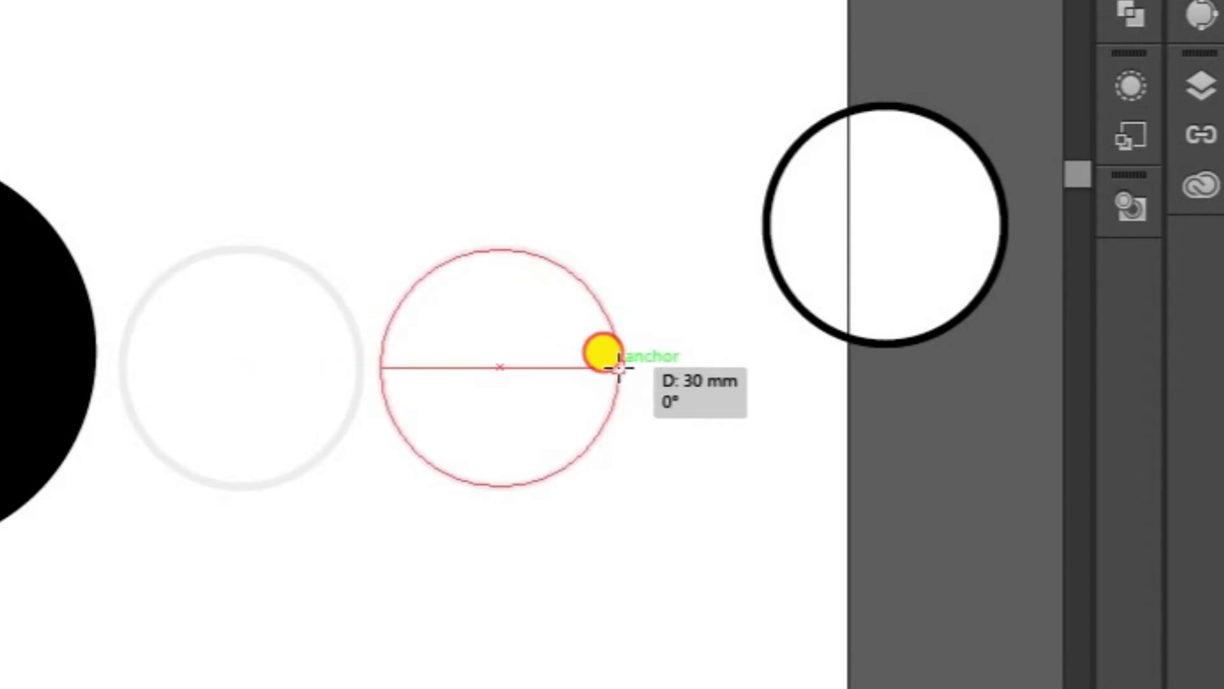
pyautogui.moveTo(618, 368); pyautogui.dragTo(618, 368)
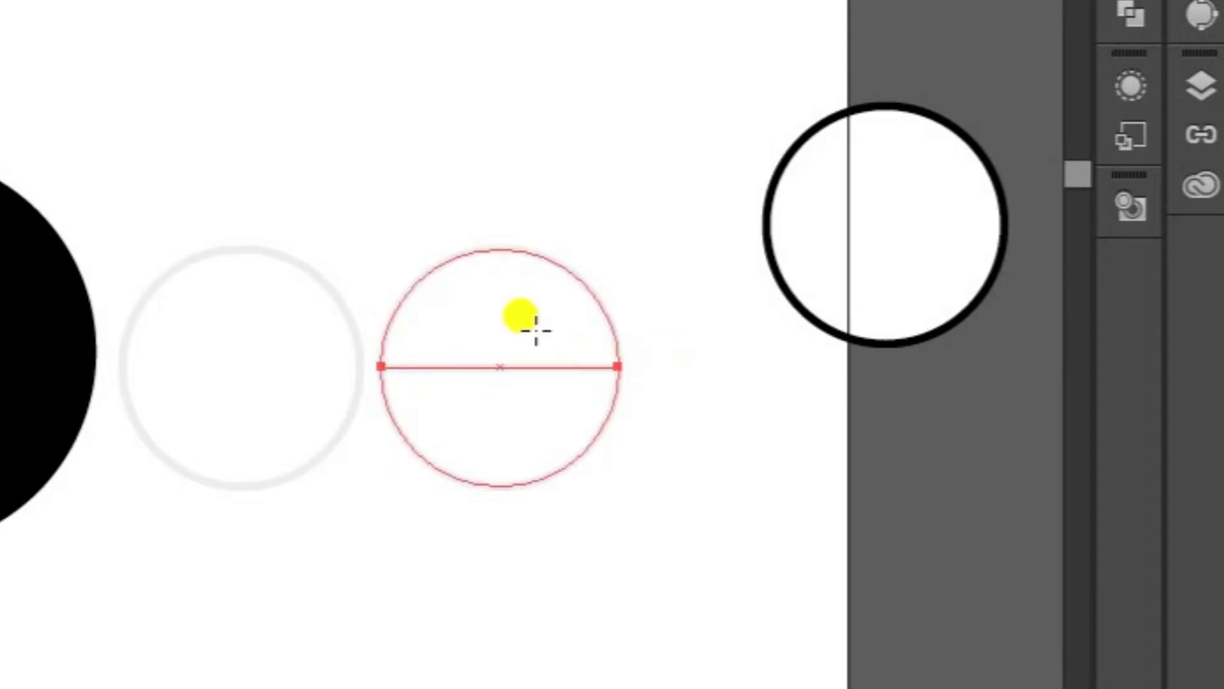
pyautogui.moveTo(503, 250); pyautogui.dragTo(501, 486)
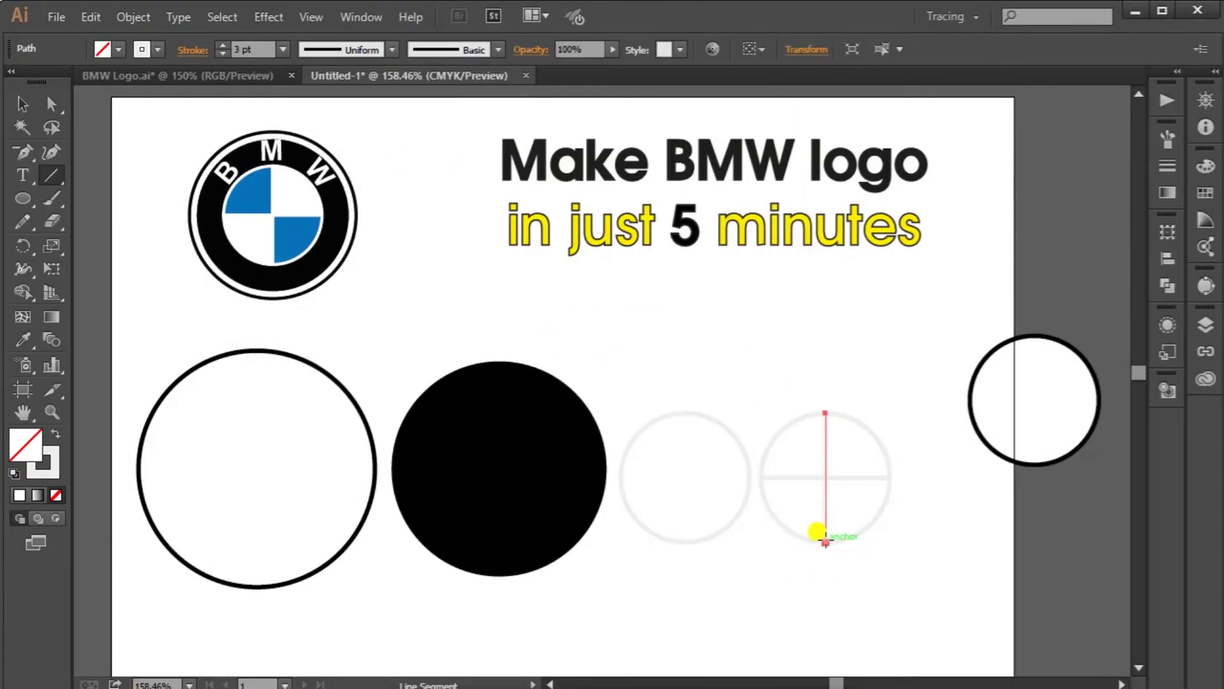
pyautogui.moveTo(822, 535); pyautogui.dragTo(824, 540)
# - Divide the circle with the lines using Pathfinder and ungroup the four quarters
pyautogui.click(22, 103)
pyautogui.click(799, 343)
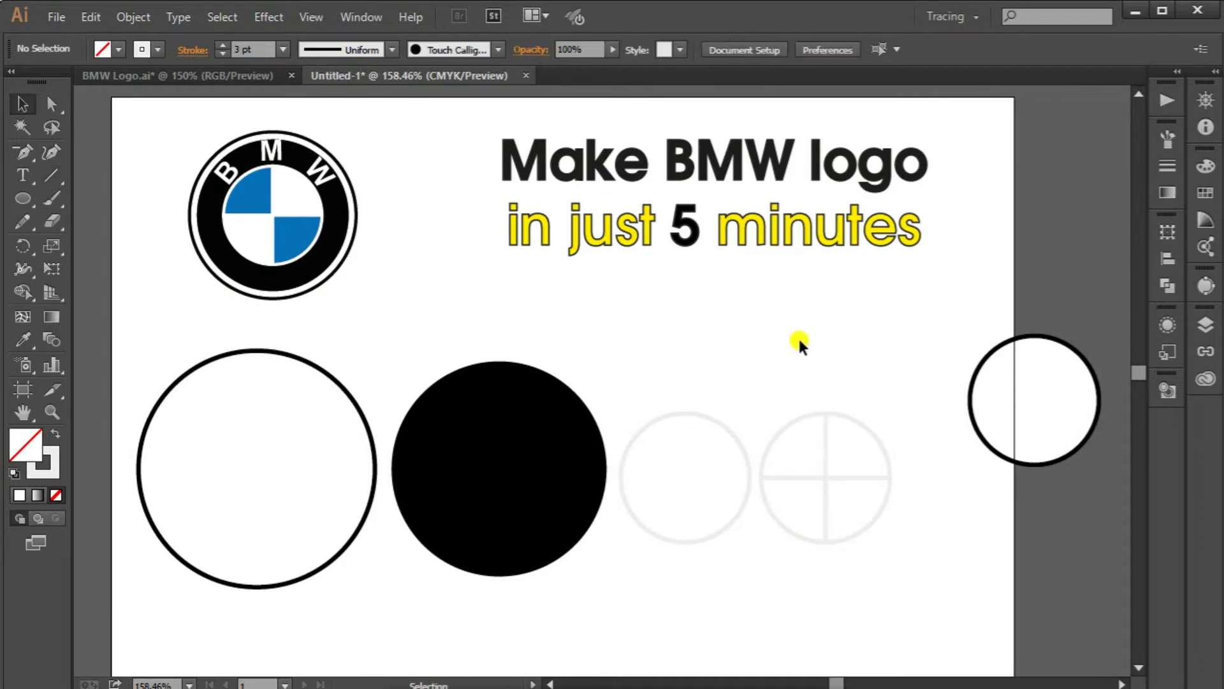
pyautogui.moveTo(794, 369); pyautogui.dragTo(873, 556)
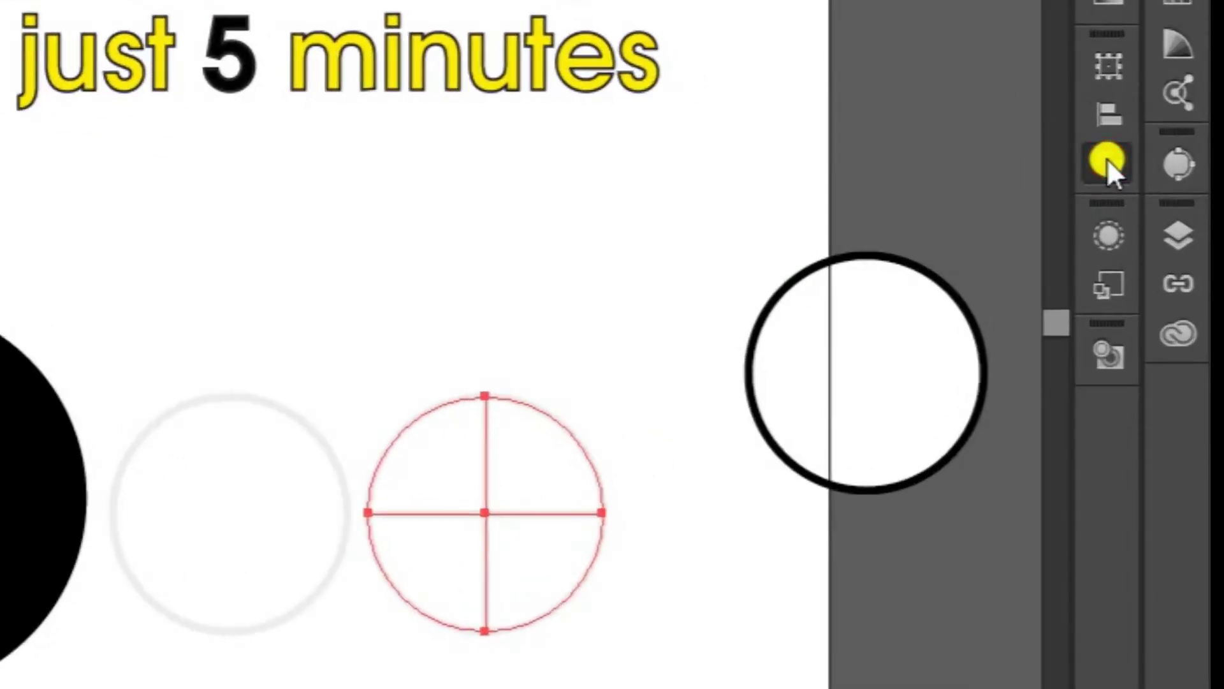
pyautogui.click(1169, 284)
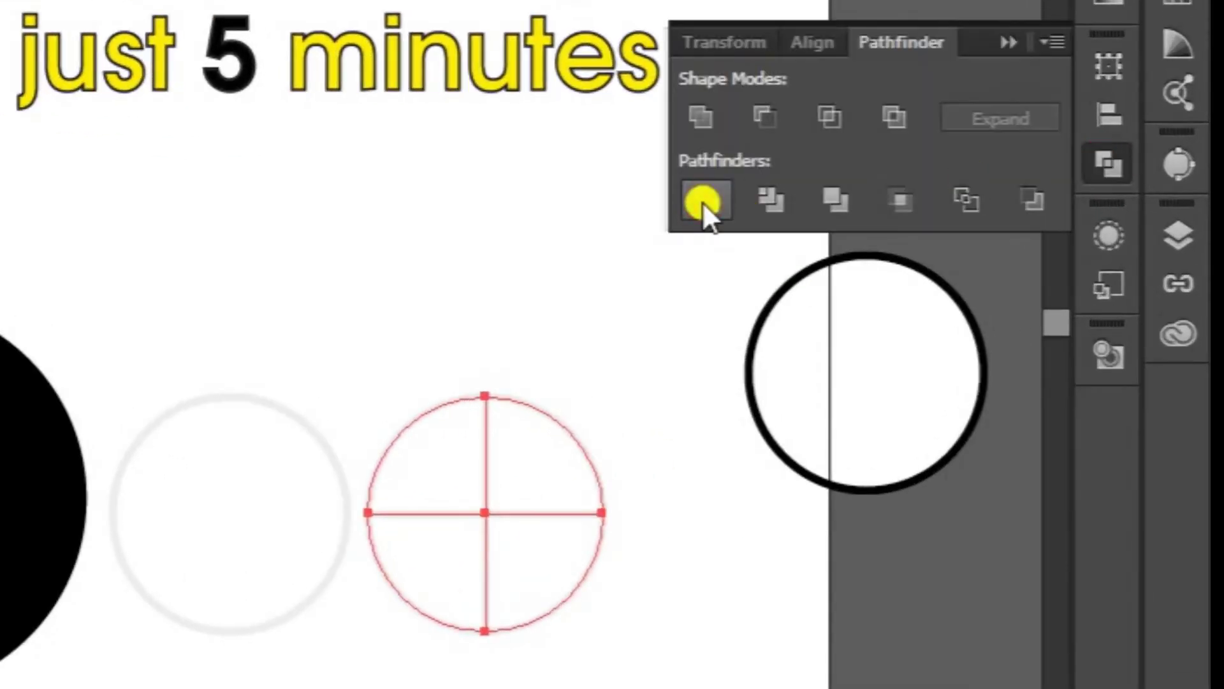
pyautogui.rightClick(520, 449)
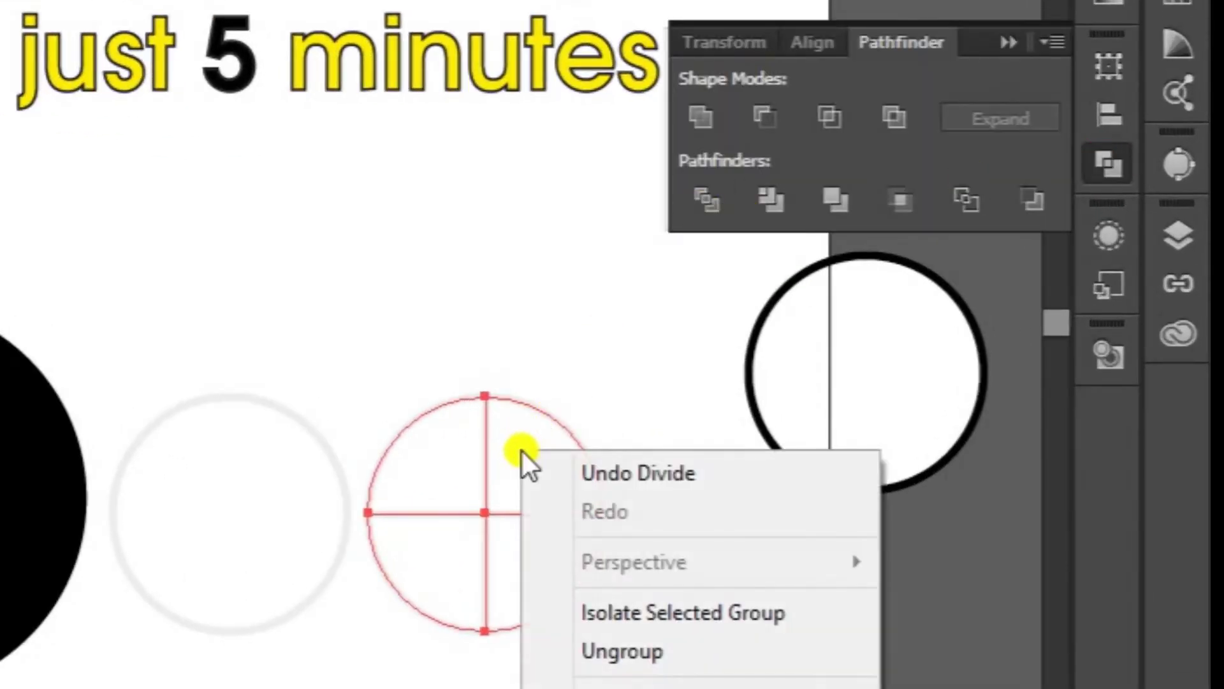
pyautogui.click(619, 642)
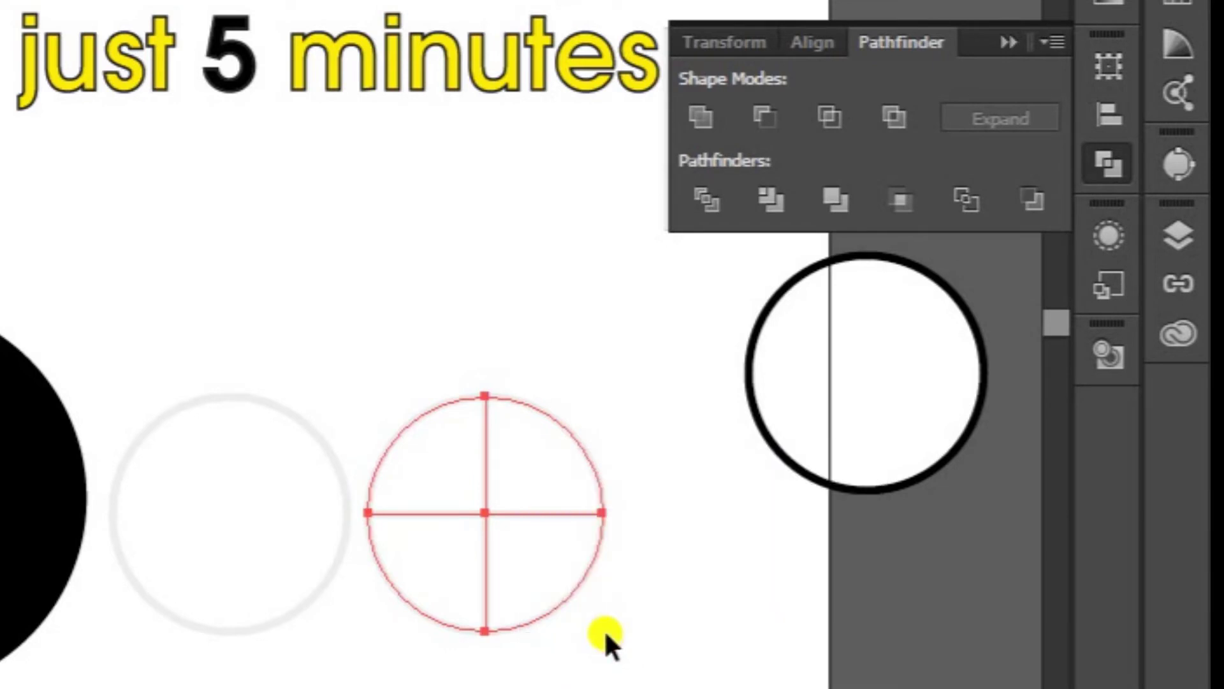
pyautogui.click(603, 629)
pyautogui.click(546, 579)
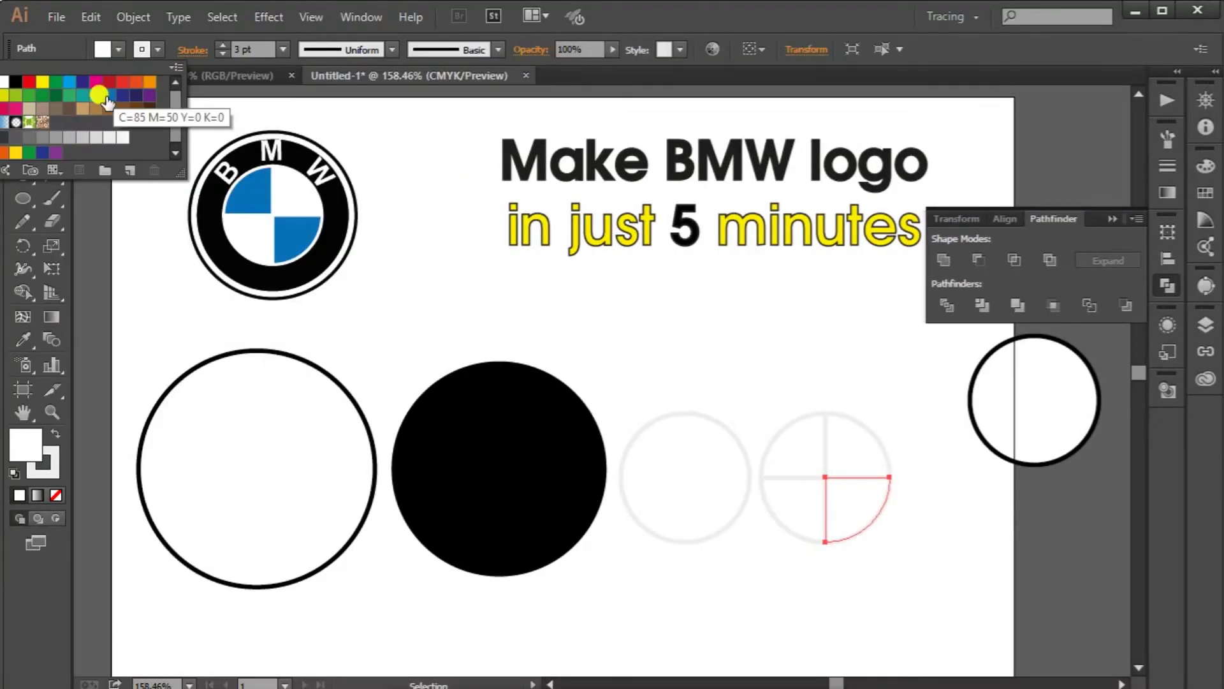
# - Fill the bottom-right and top-left quarters with blue
pyautogui.click(107, 97)
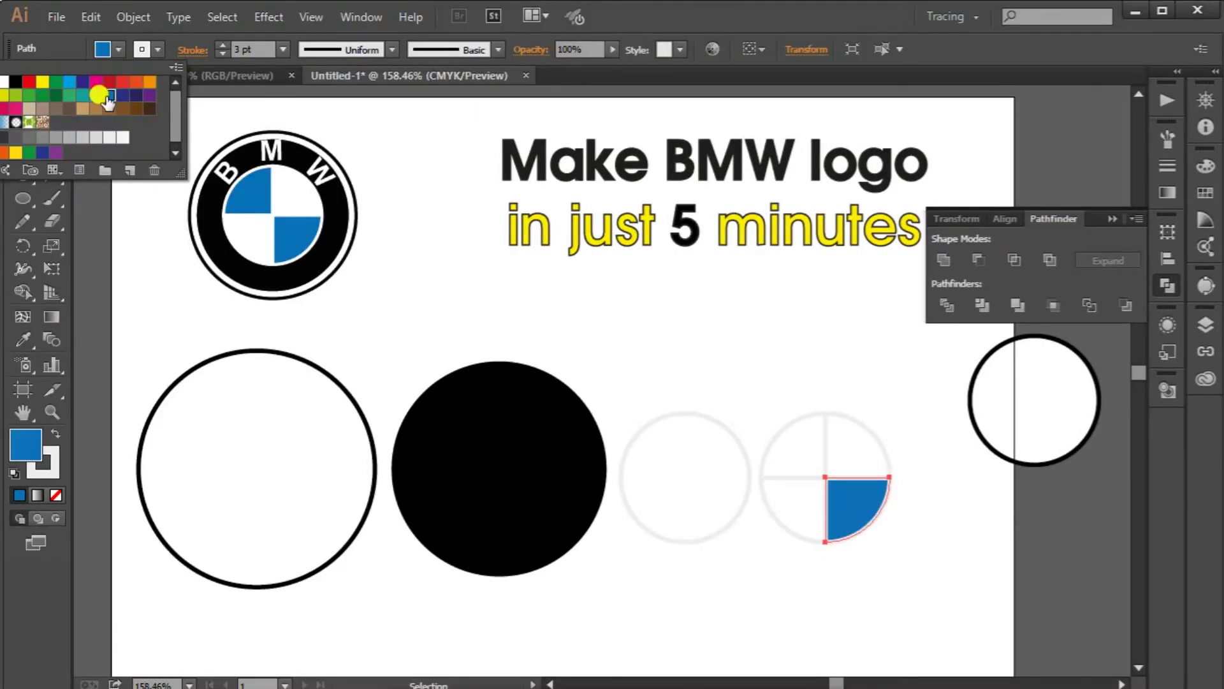
pyautogui.click(794, 422)
pyautogui.click(794, 422)
pyautogui.click(119, 49)
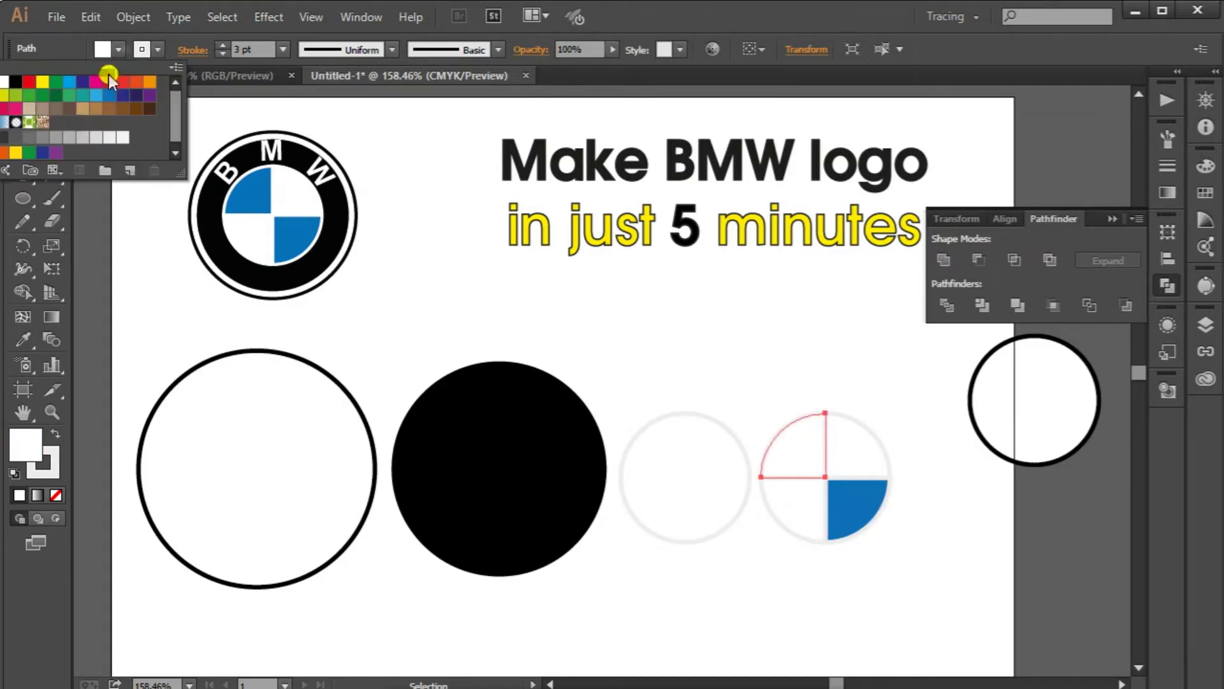
pyautogui.click(107, 97)
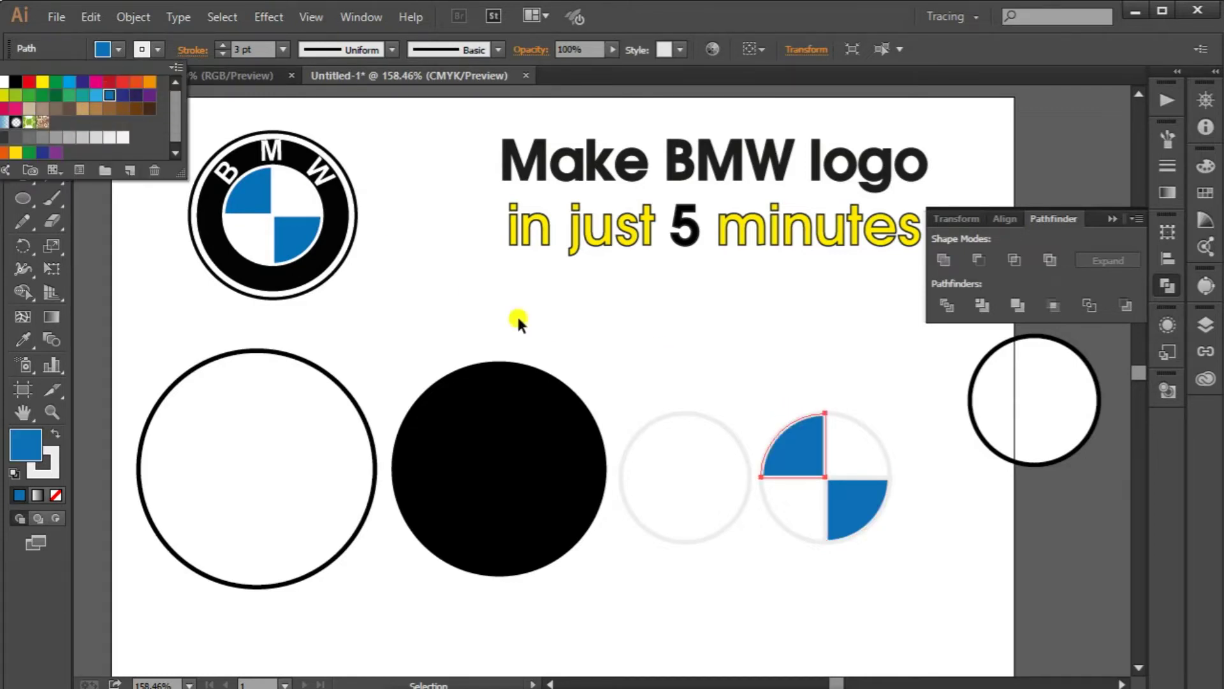
pyautogui.click(778, 412)
pyautogui.click(885, 354)
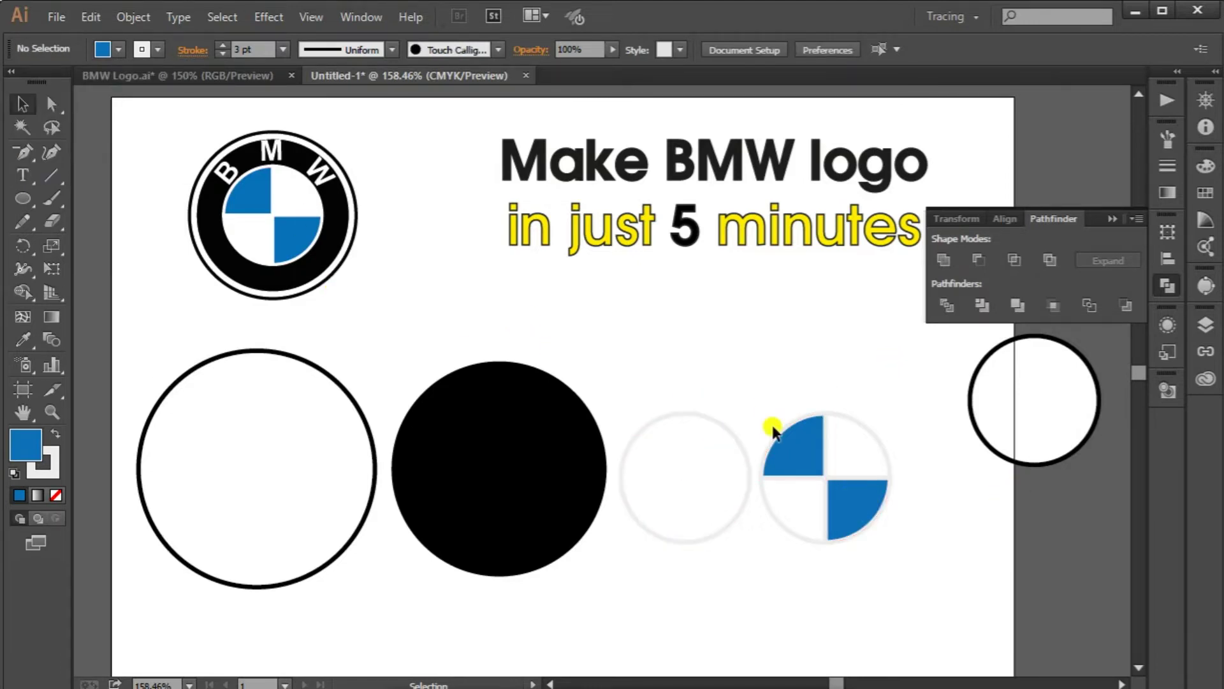
# - Set the stroke of all four quarter pieces to None
pyautogui.moveTo(790, 370); pyautogui.dragTo(882, 538)
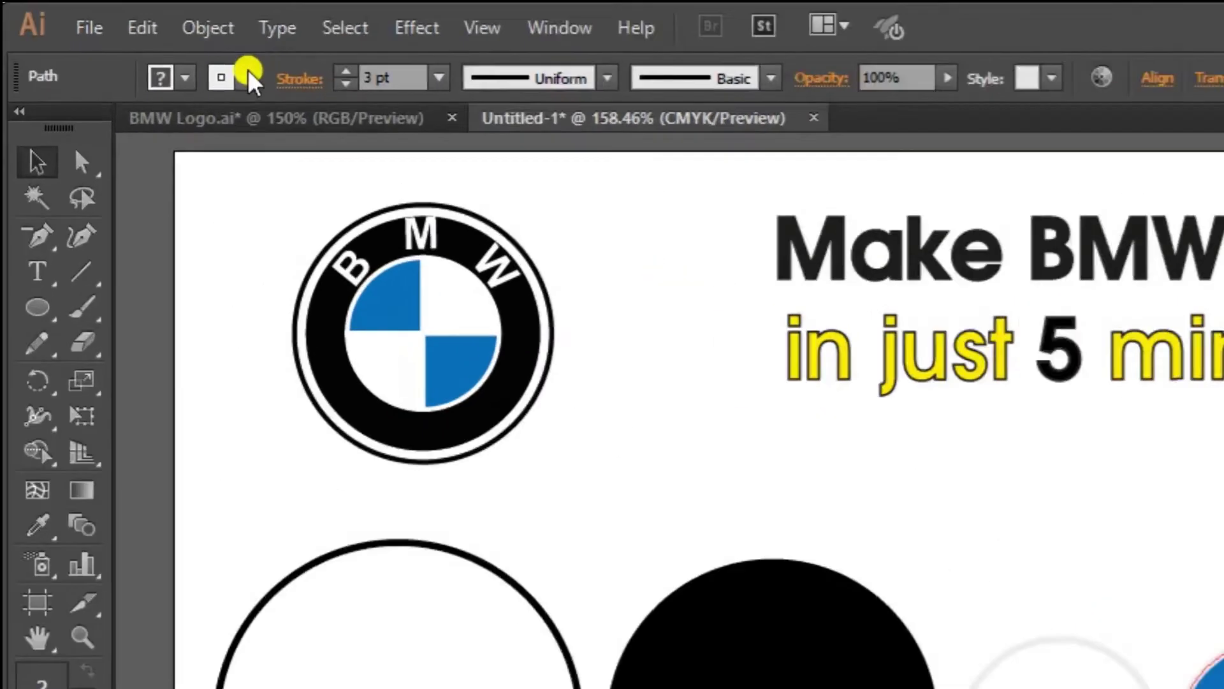
pyautogui.click(250, 78)
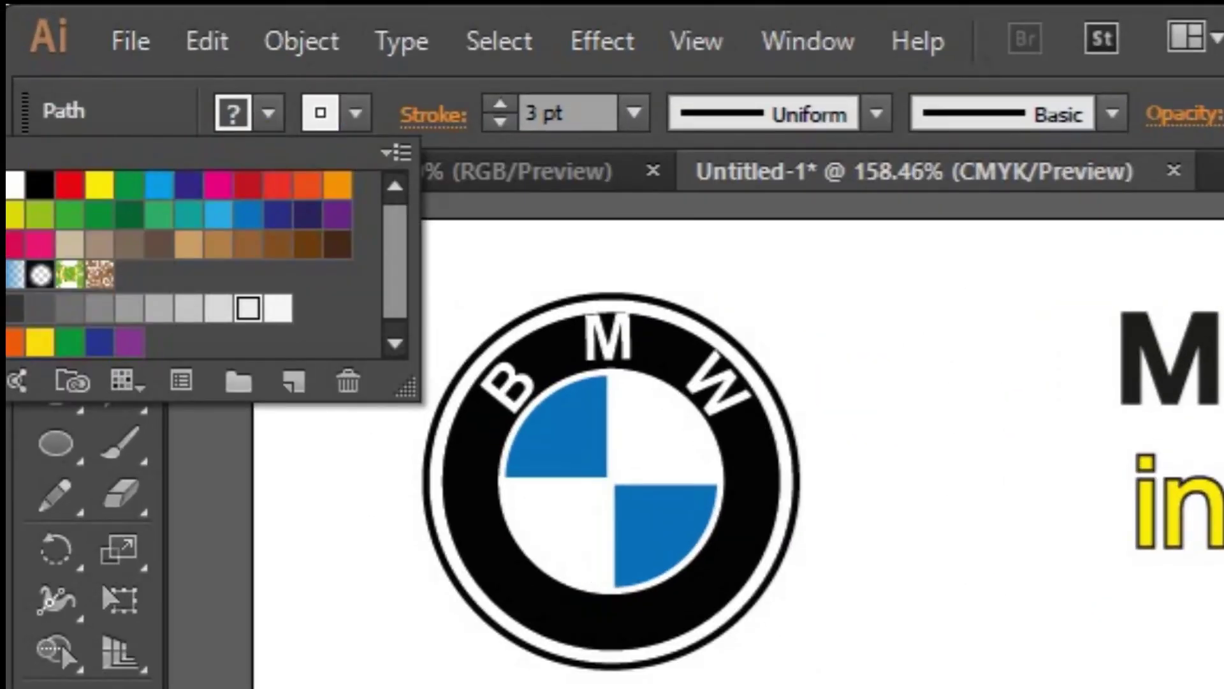
pyautogui.click(293, 306)
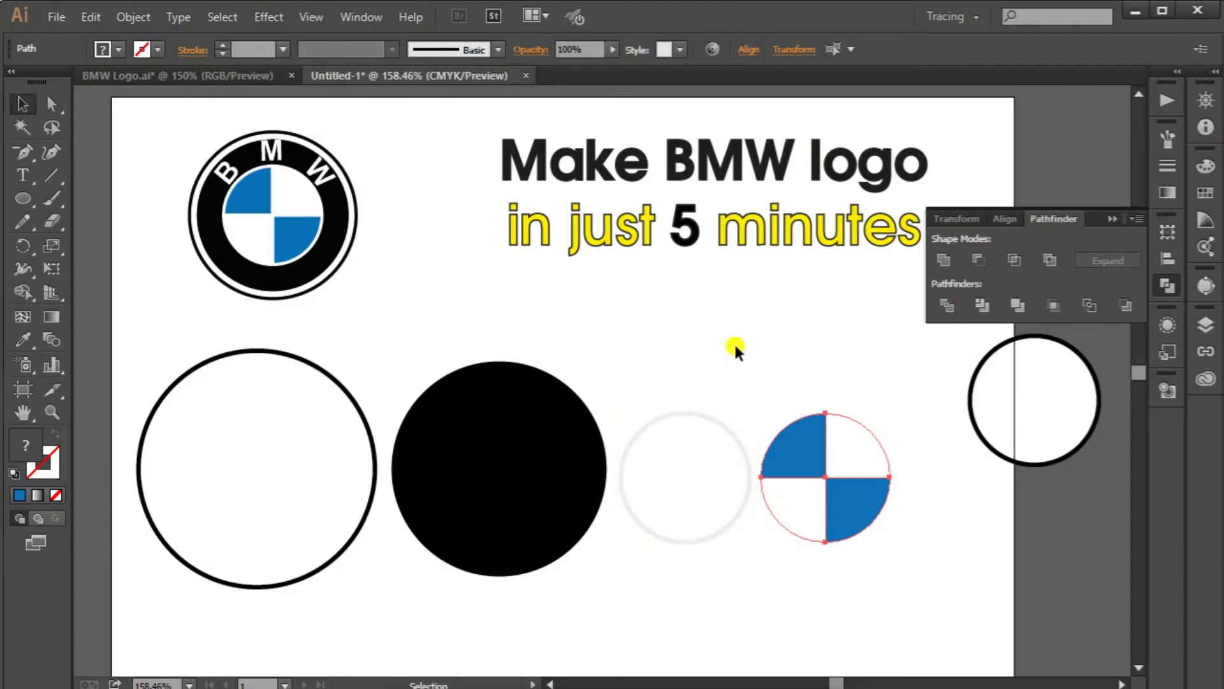
pyautogui.click(1032, 460)
# - Move the right circle beside the quartered circle and give it the K=10 light-grey outline
pyautogui.moveTo(1032, 461); pyautogui.dragTo(960, 535)
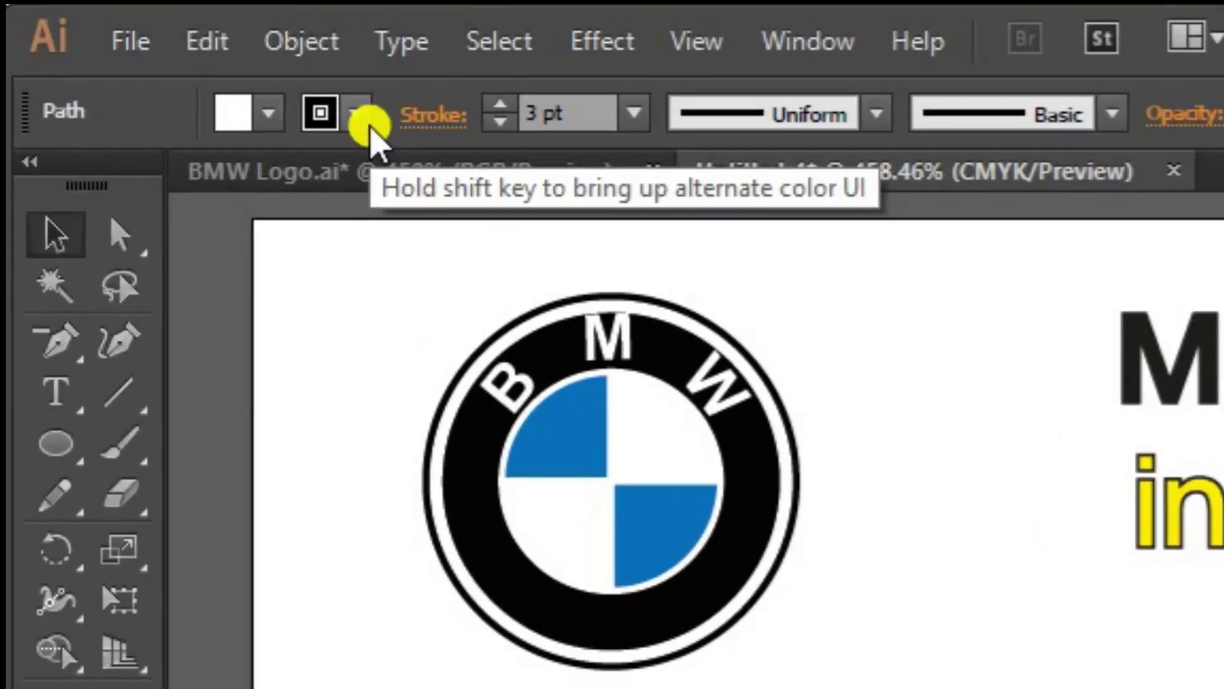
pyautogui.click(161, 53)
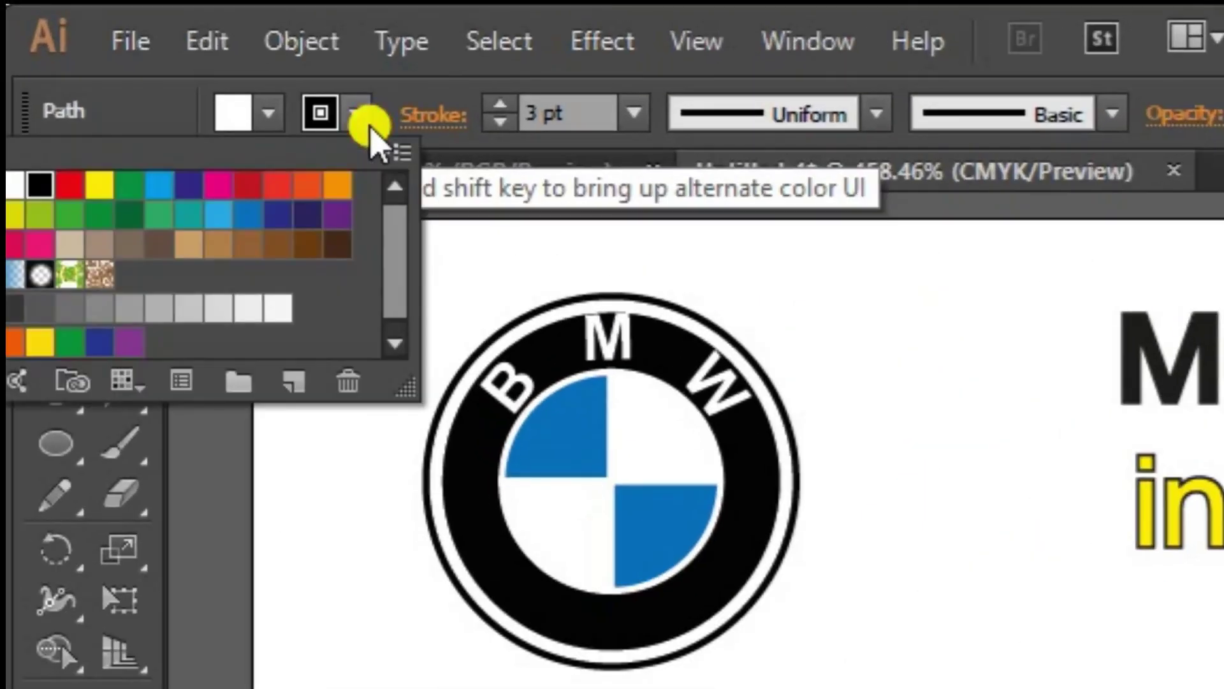
pyautogui.click(249, 316)
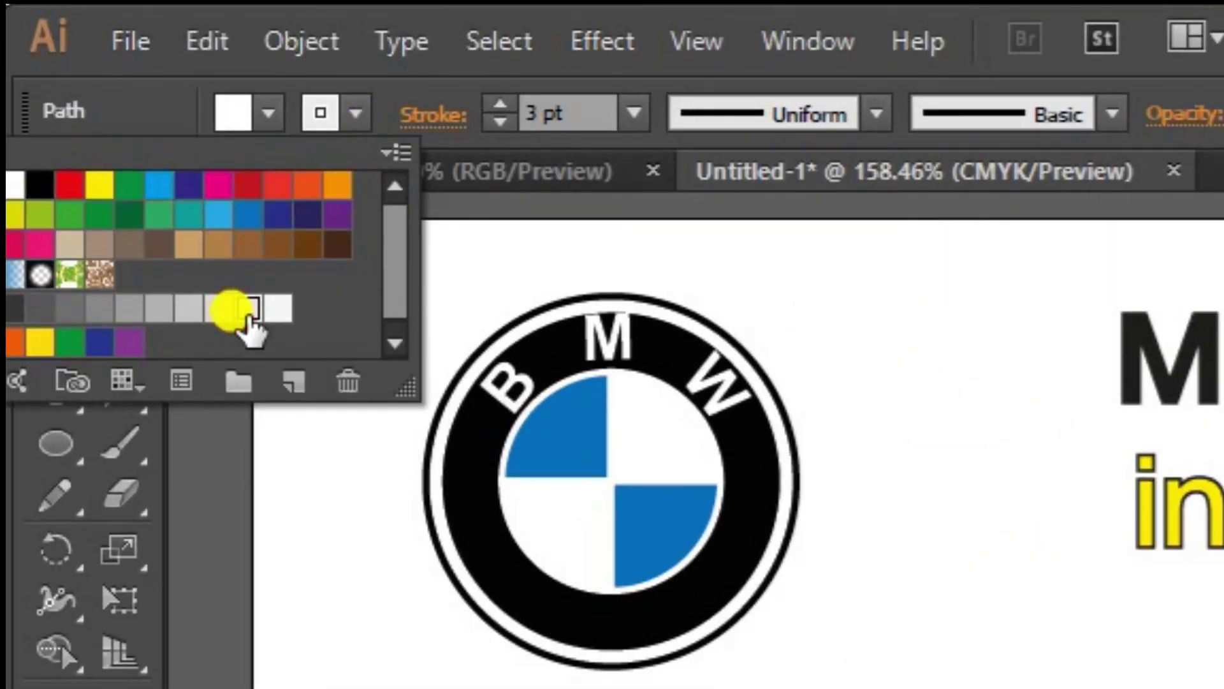
pyautogui.press('Escape')
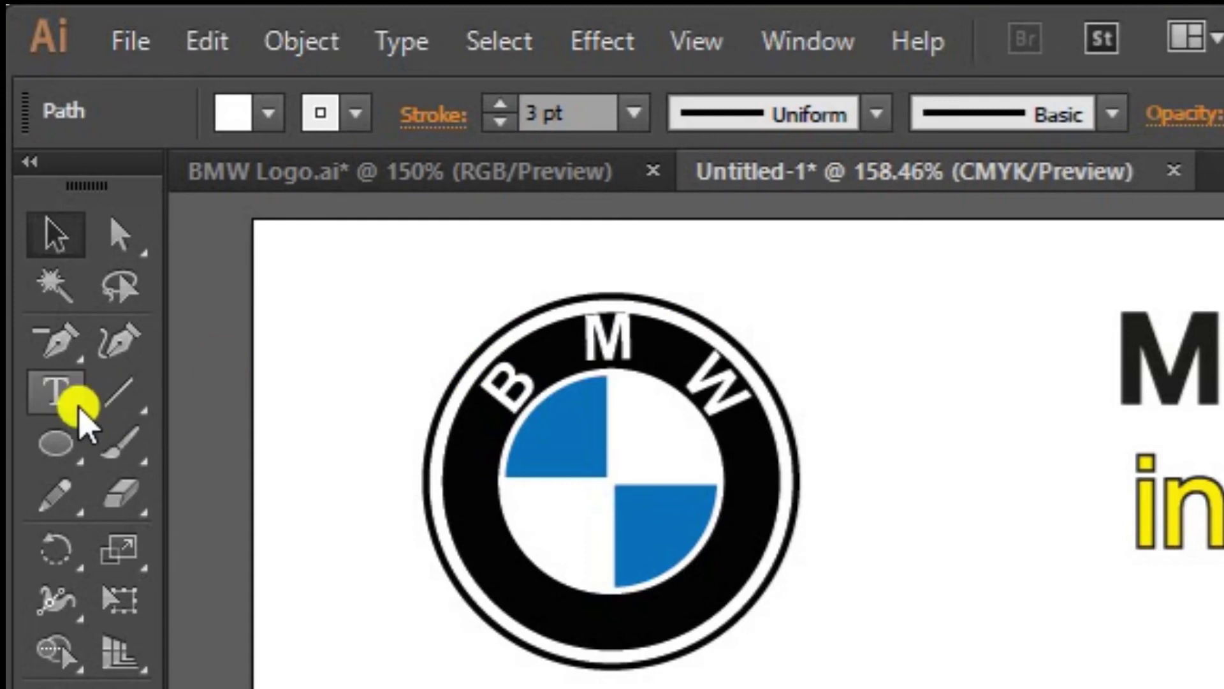
pyautogui.click(74, 410)
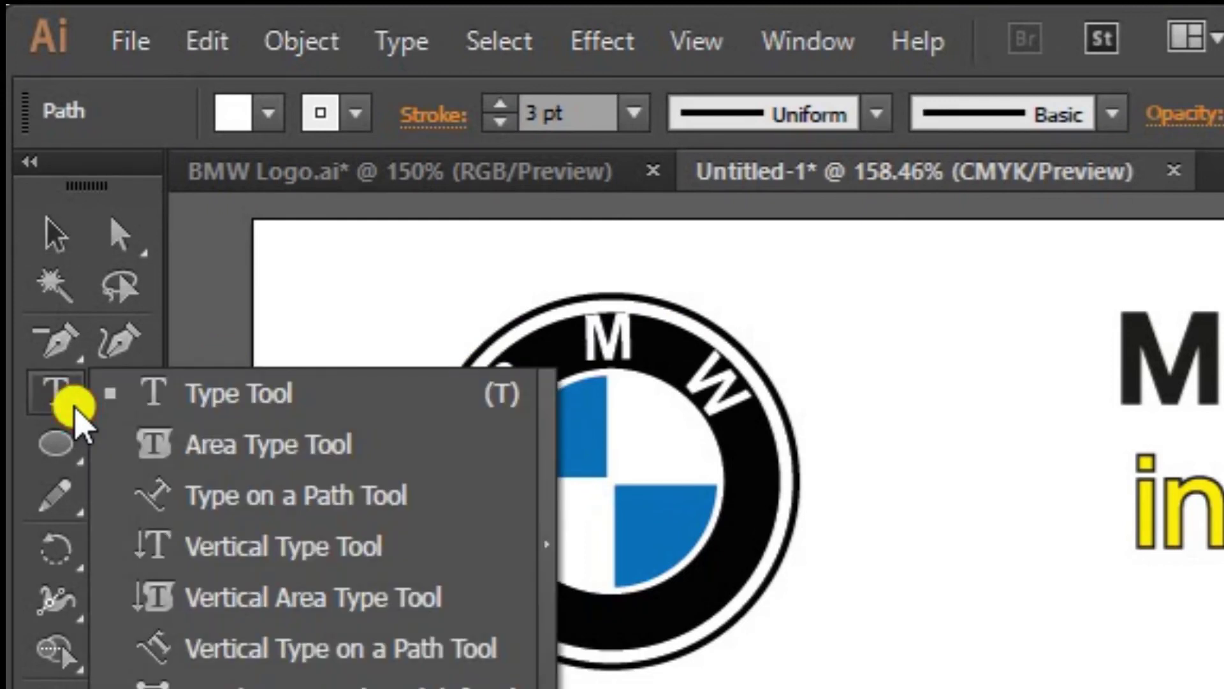
# - Type 'B M W' along the top arc of the rightmost circle with Type on a Path, then select the letters
pyautogui.moveTo(376, 511); pyautogui.dragTo(470, 515)
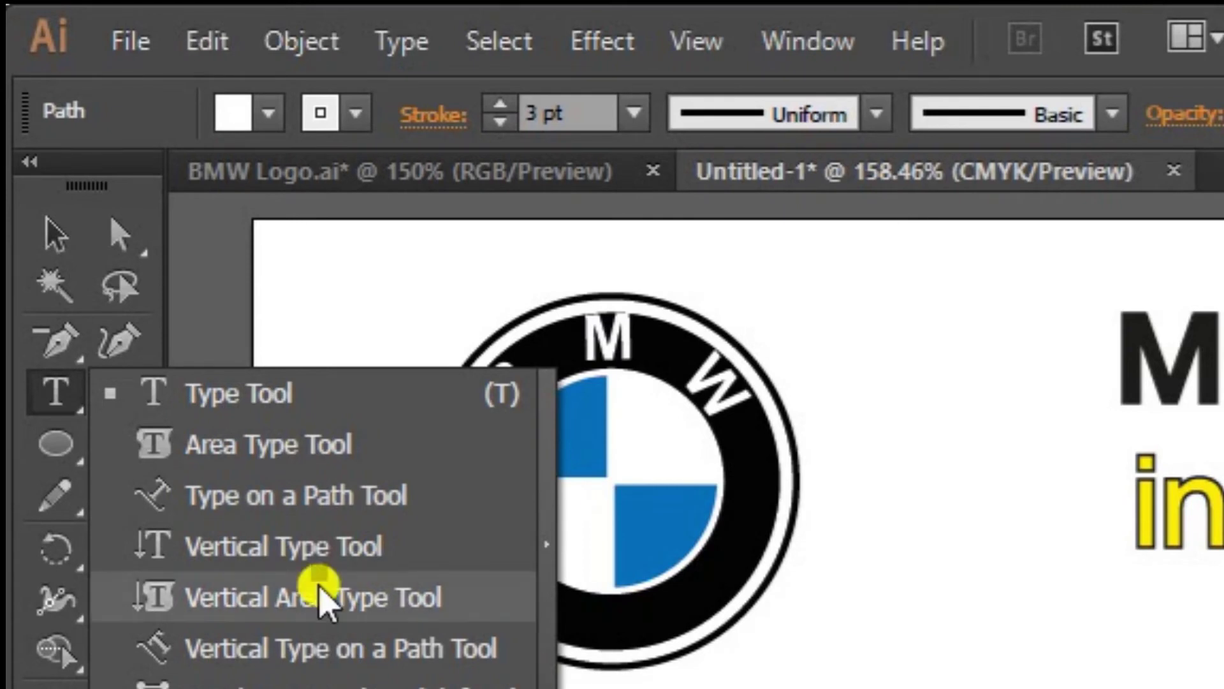
pyautogui.click(329, 495)
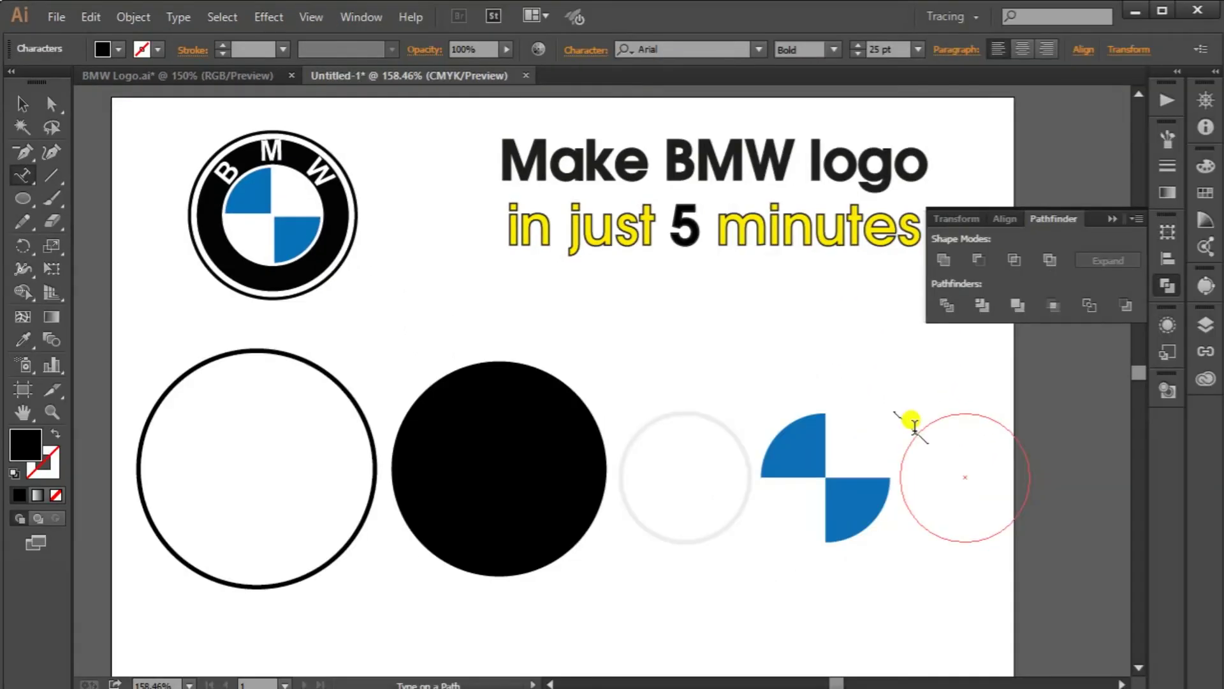
pyautogui.click(914, 426)
pyautogui.write('B M')
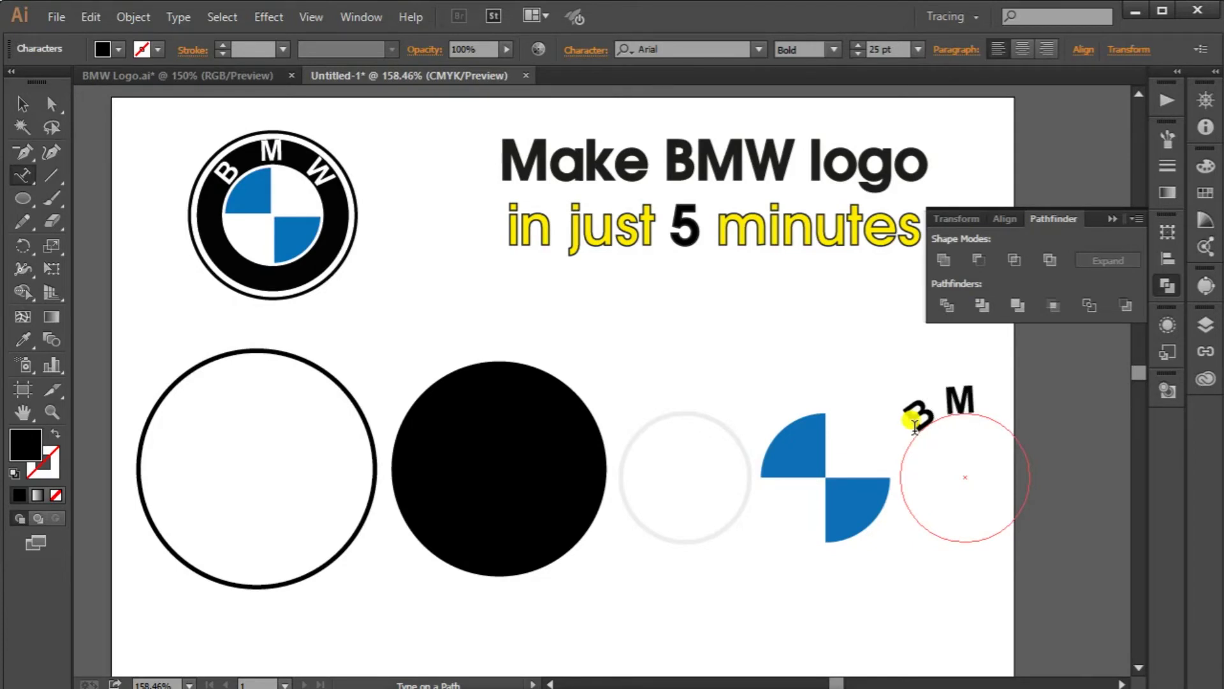
pyautogui.write(' W')
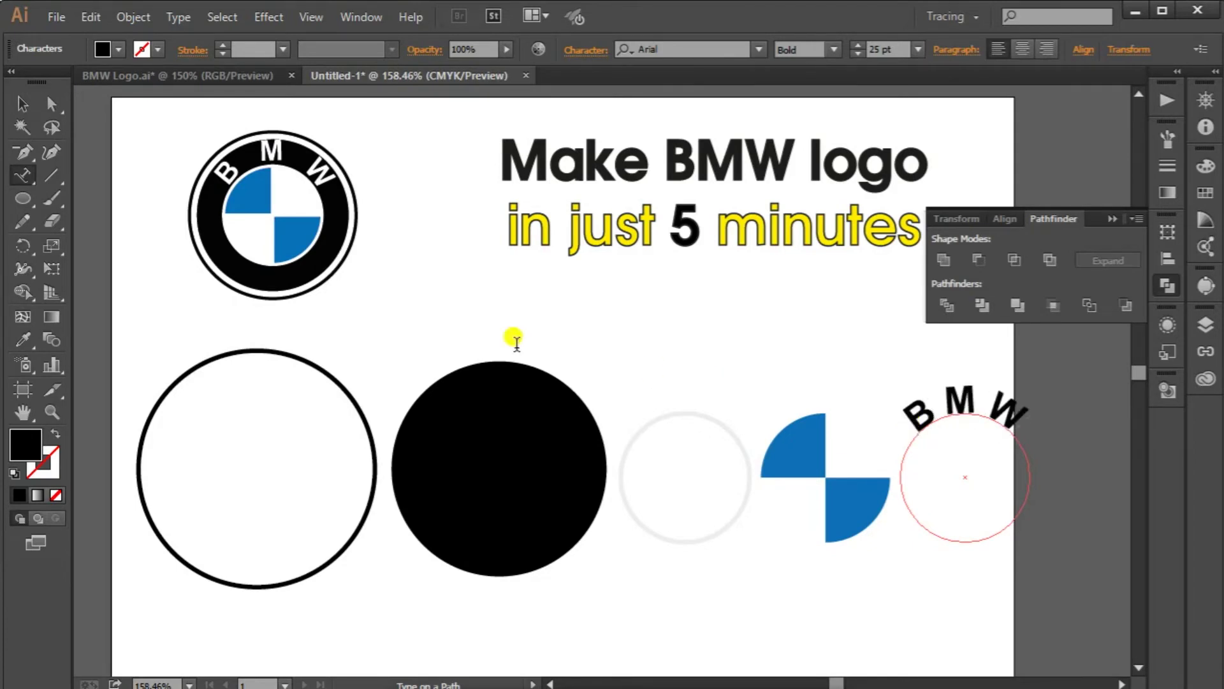
pyautogui.click(22, 110)
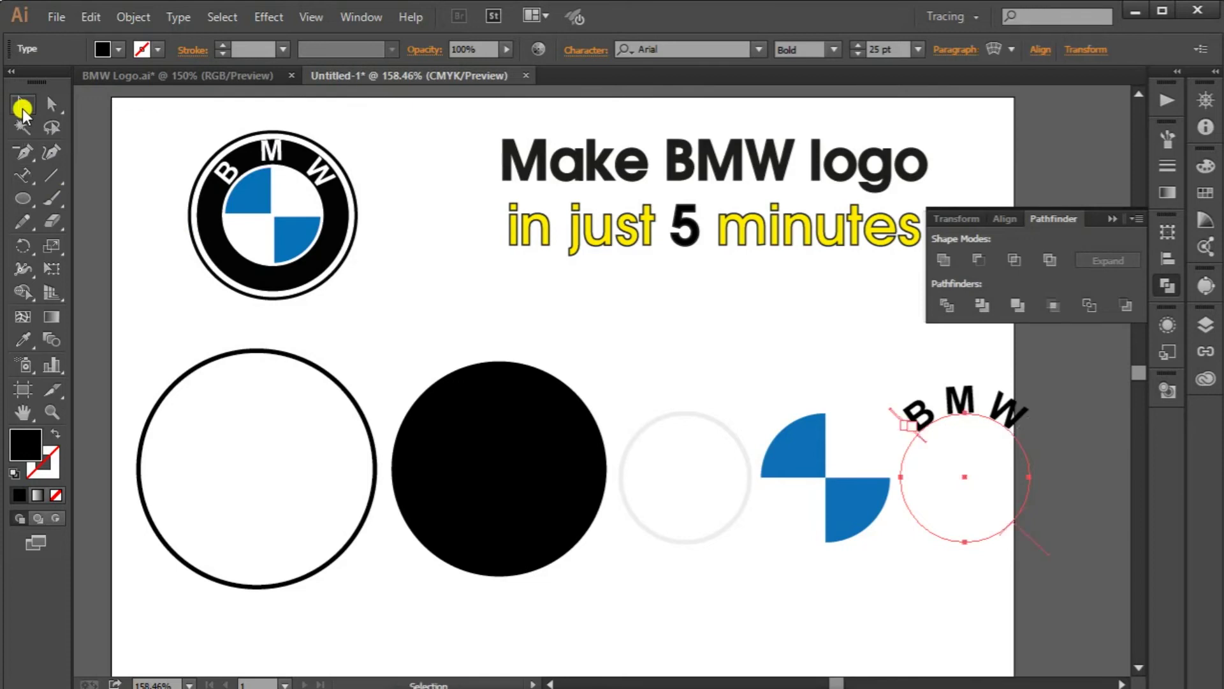
pyautogui.doubleClick(962, 399)
pyautogui.hotkey('ctrl', 'a')
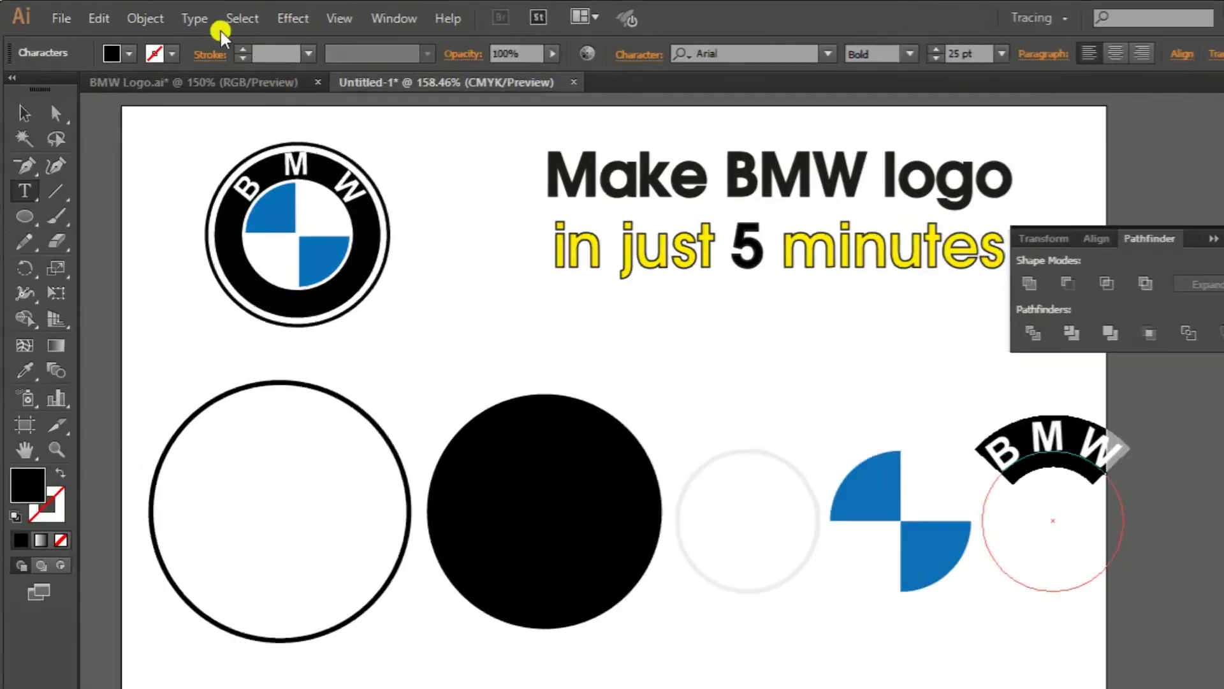
# - Set the BMW text's Type on a Path Options Align to Path to Descender
pyautogui.click(179, 18)
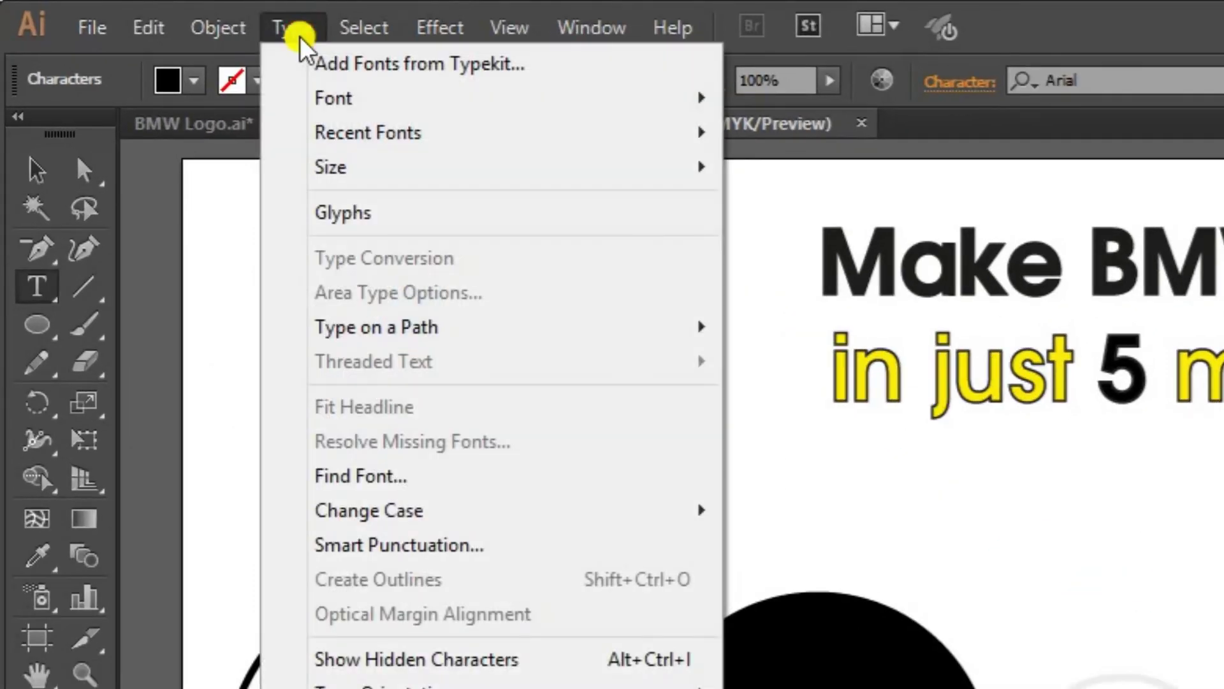
pyautogui.moveTo(494, 332)
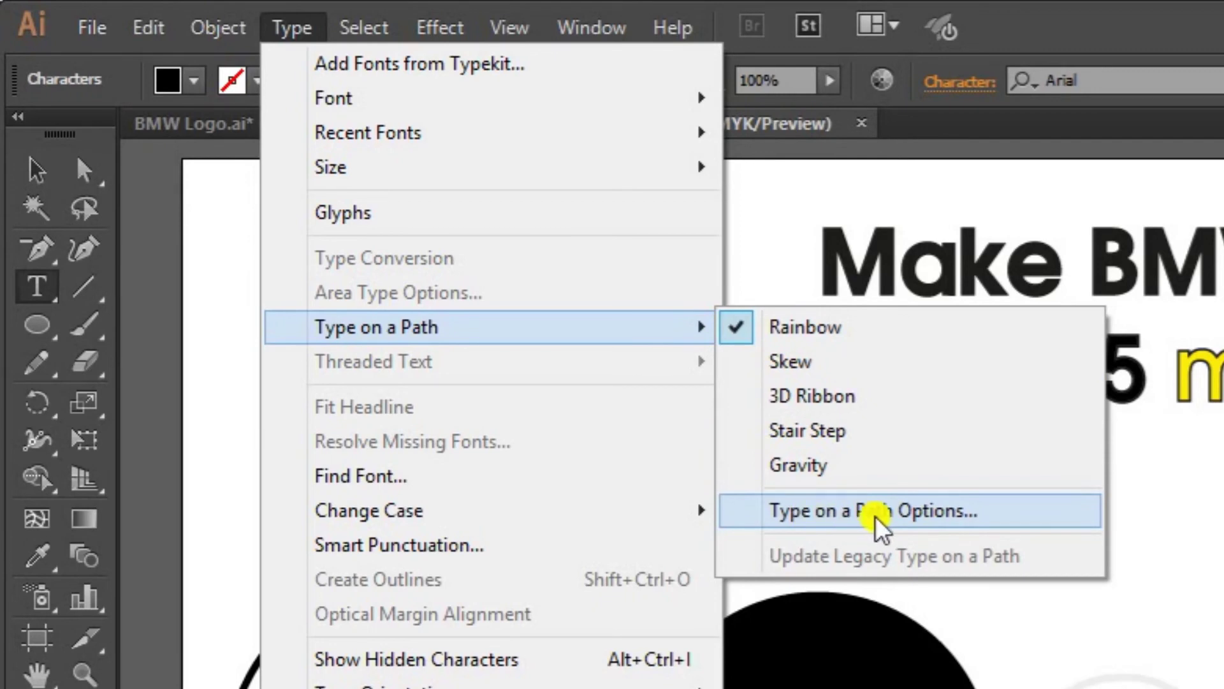
pyautogui.click(851, 520)
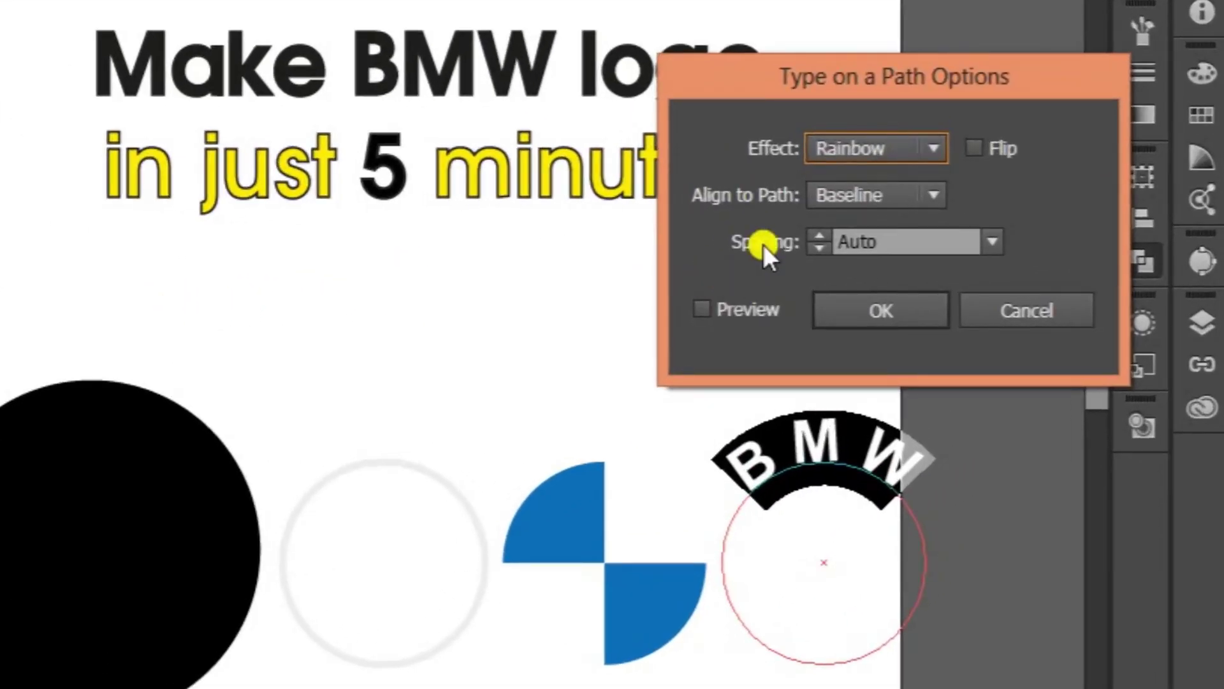
pyautogui.click(939, 197)
pyautogui.click(699, 311)
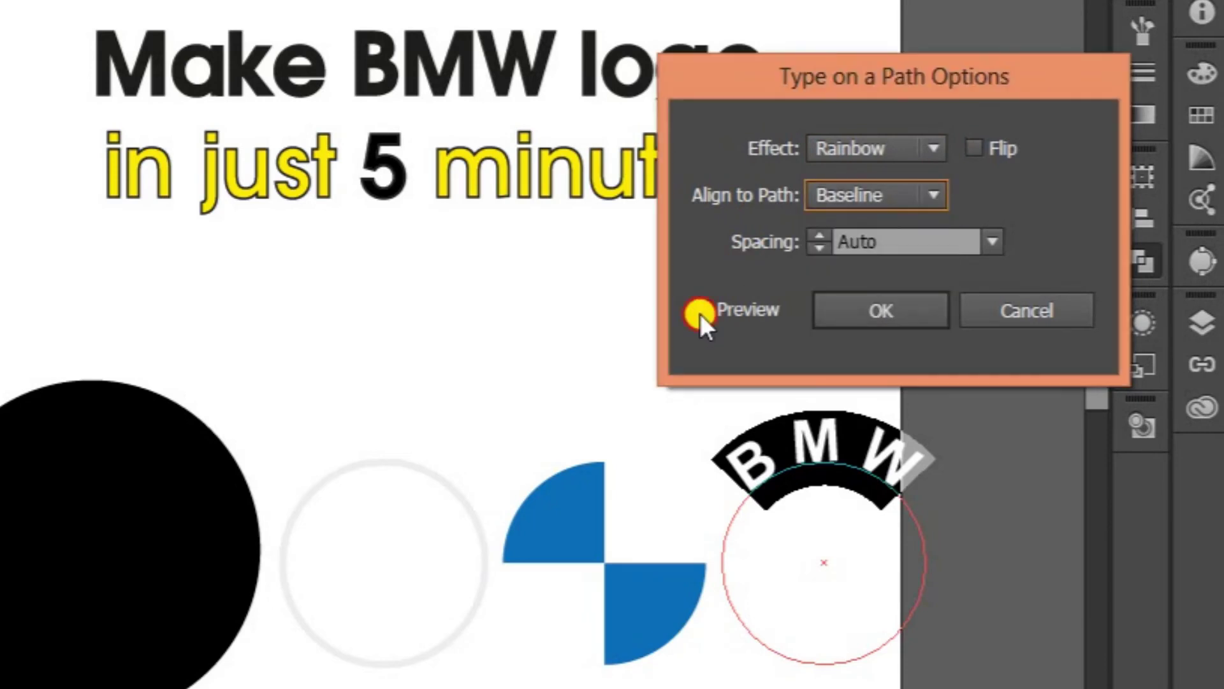
pyautogui.click(931, 193)
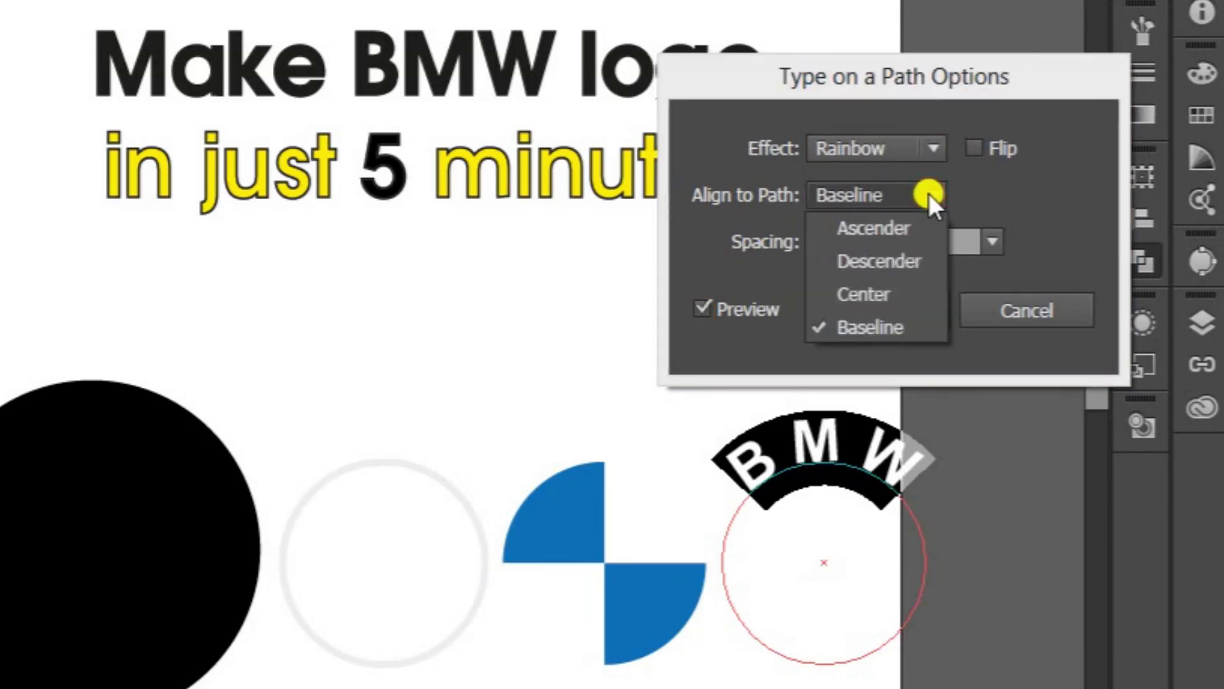
pyautogui.click(890, 261)
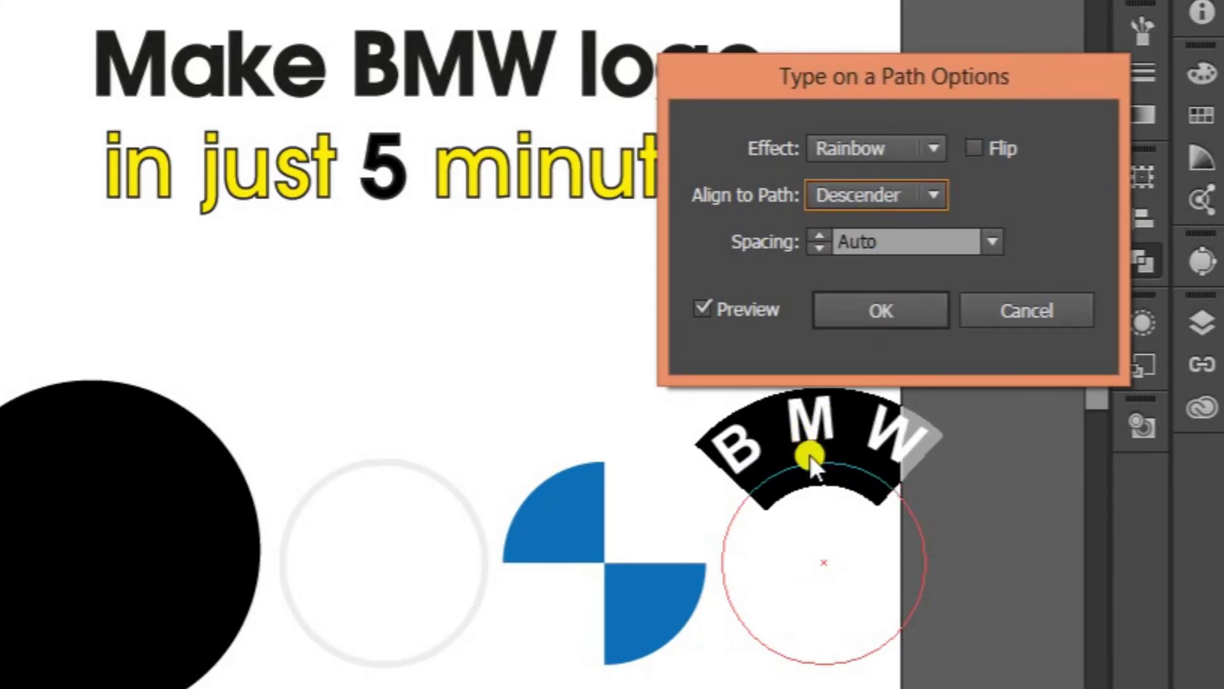
pyautogui.click(886, 320)
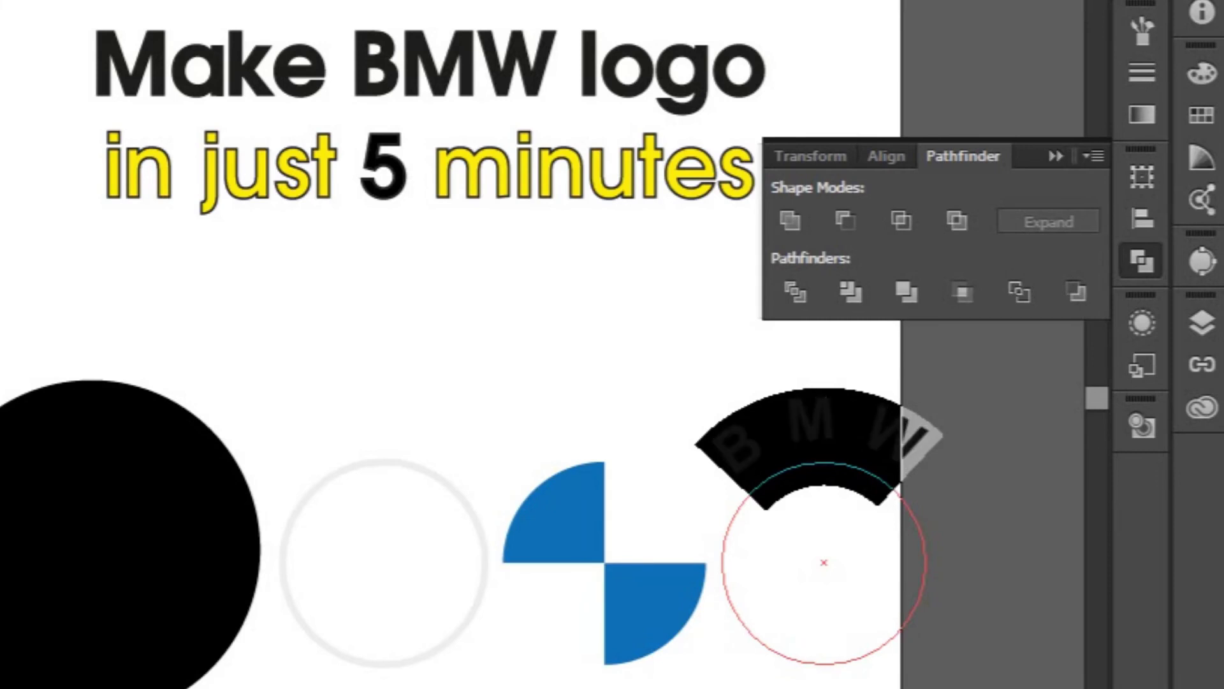
pyautogui.click(719, 467)
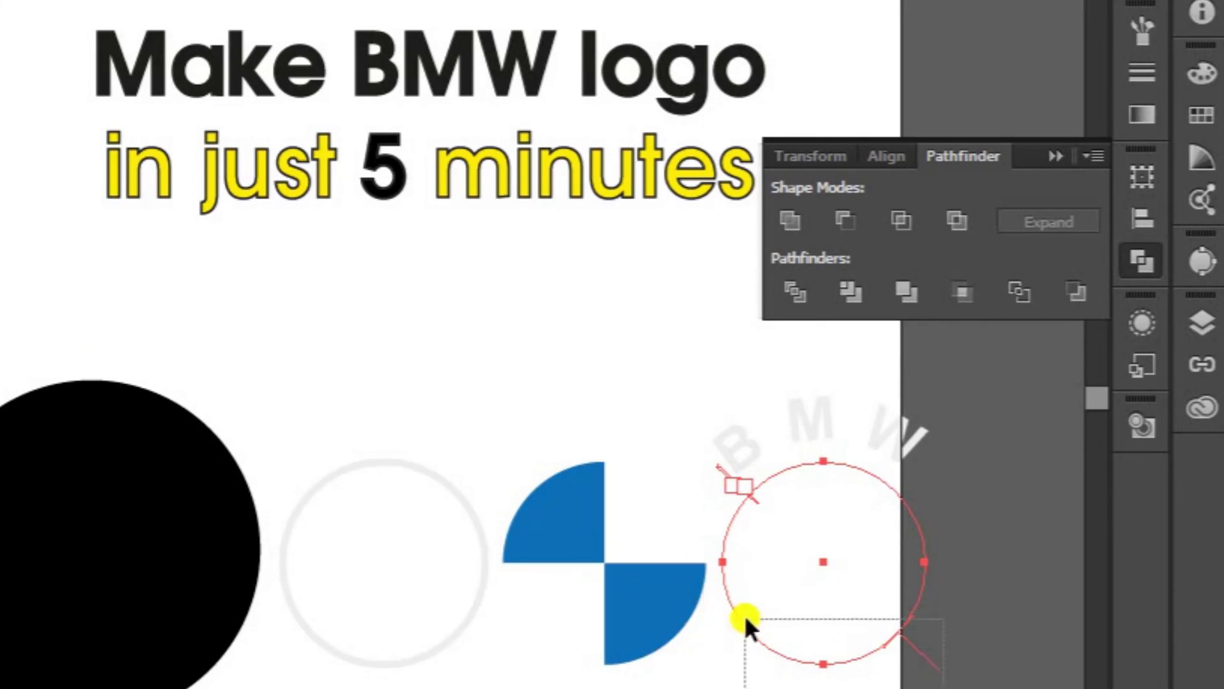
# - Group the four quarter pieces into one object, then select all circles and the BMW text
pyautogui.moveTo(708, 686); pyautogui.dragTo(549, 449)
pyautogui.rightClick(590, 520)
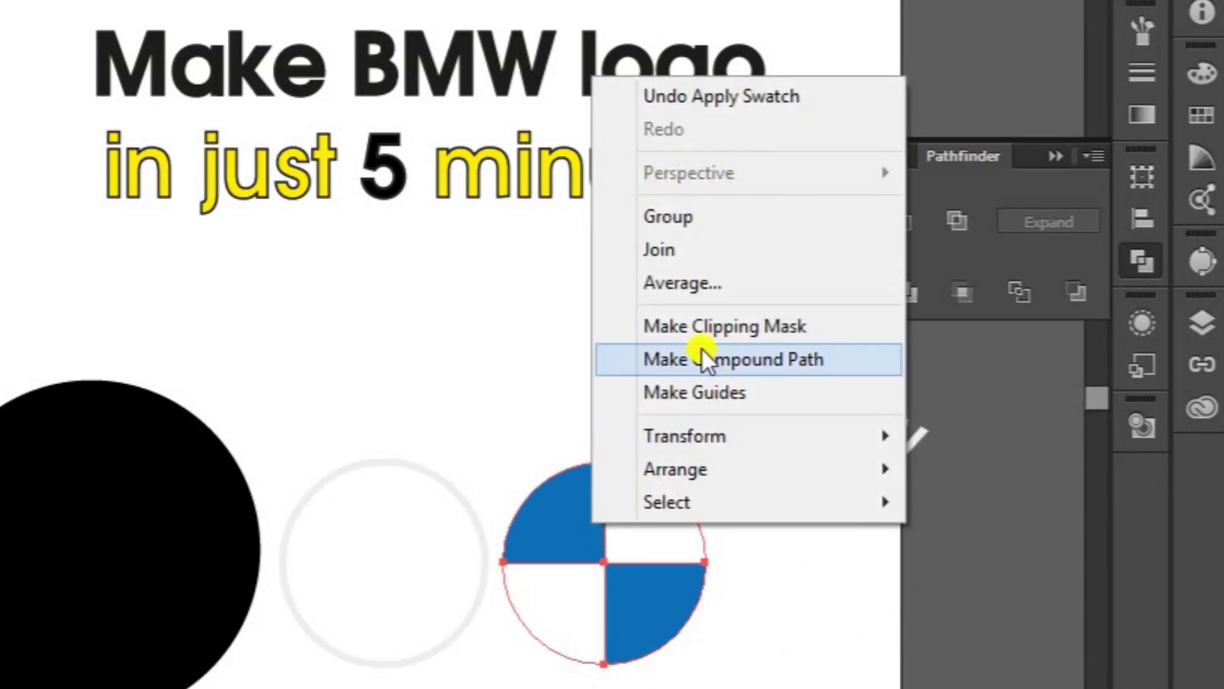
pyautogui.click(697, 219)
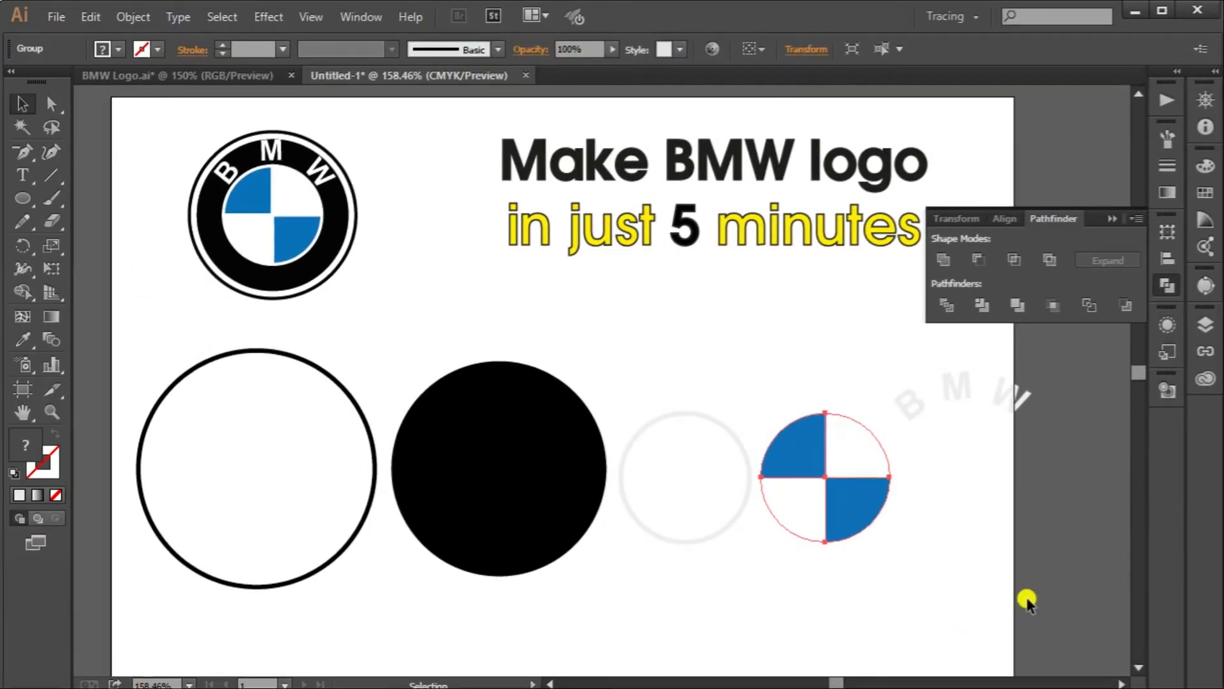
pyautogui.moveTo(1027, 600); pyautogui.dragTo(262, 382)
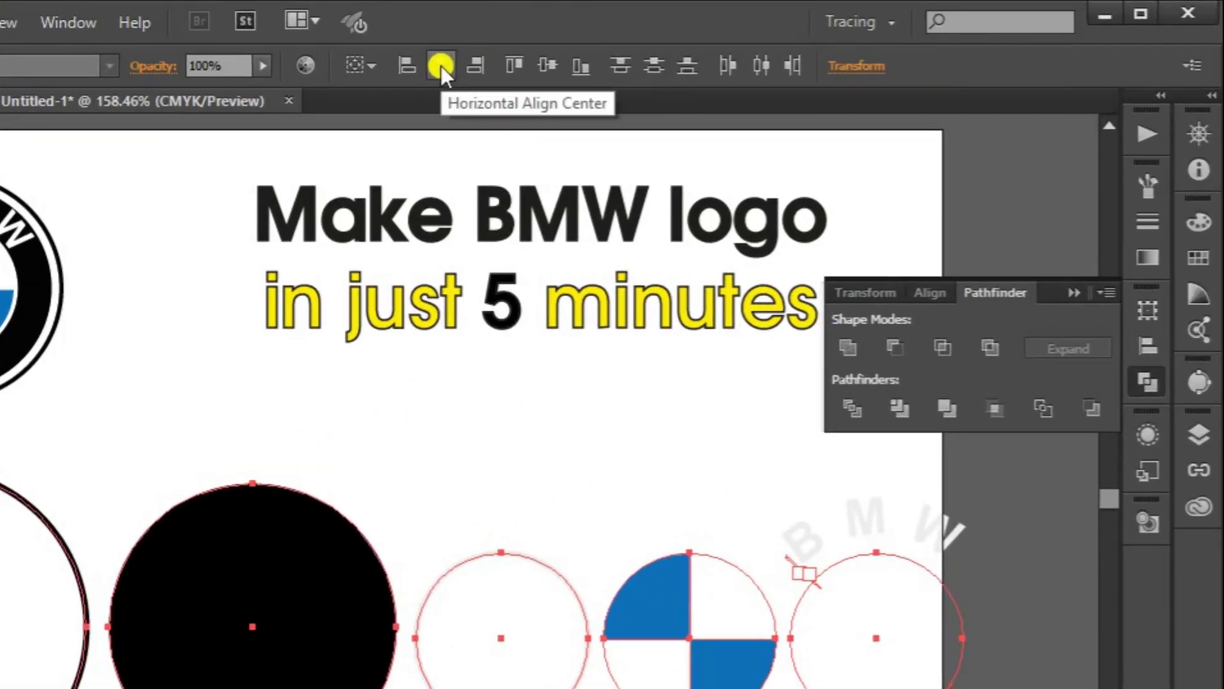
# - Align the rings, quartered disc and BMW text to horizontal and vertical centres, then deselect
pyautogui.click(441, 66)
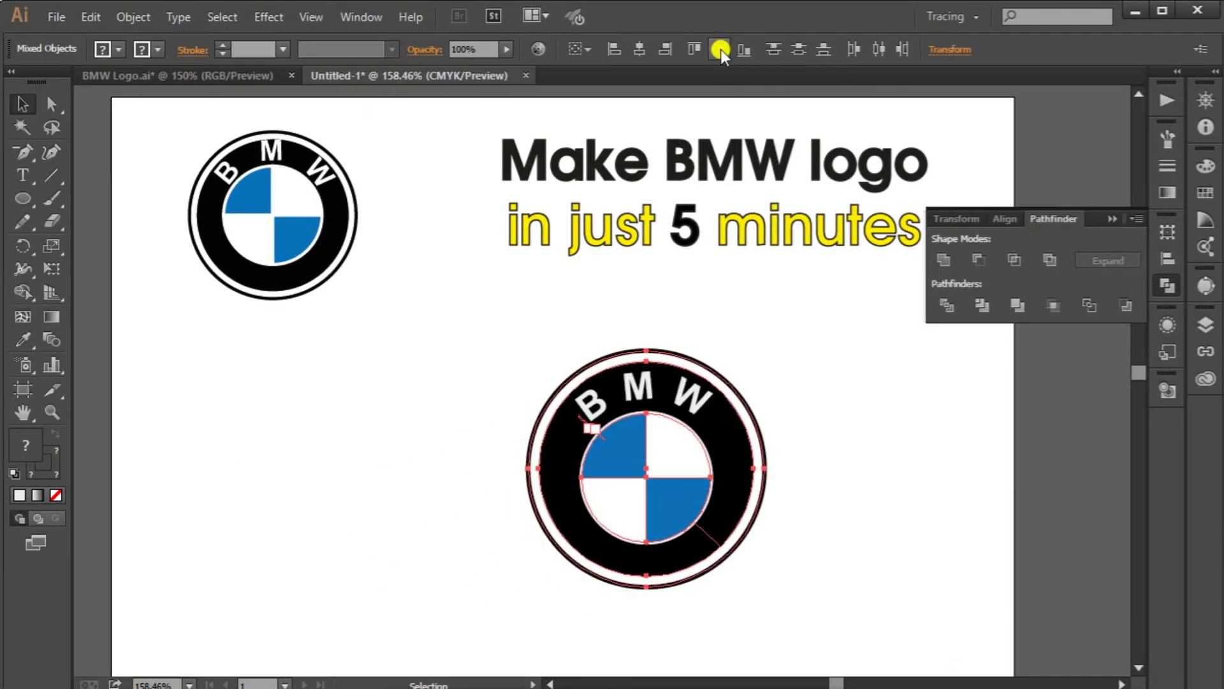
pyautogui.click(547, 65)
pyautogui.click(798, 369)
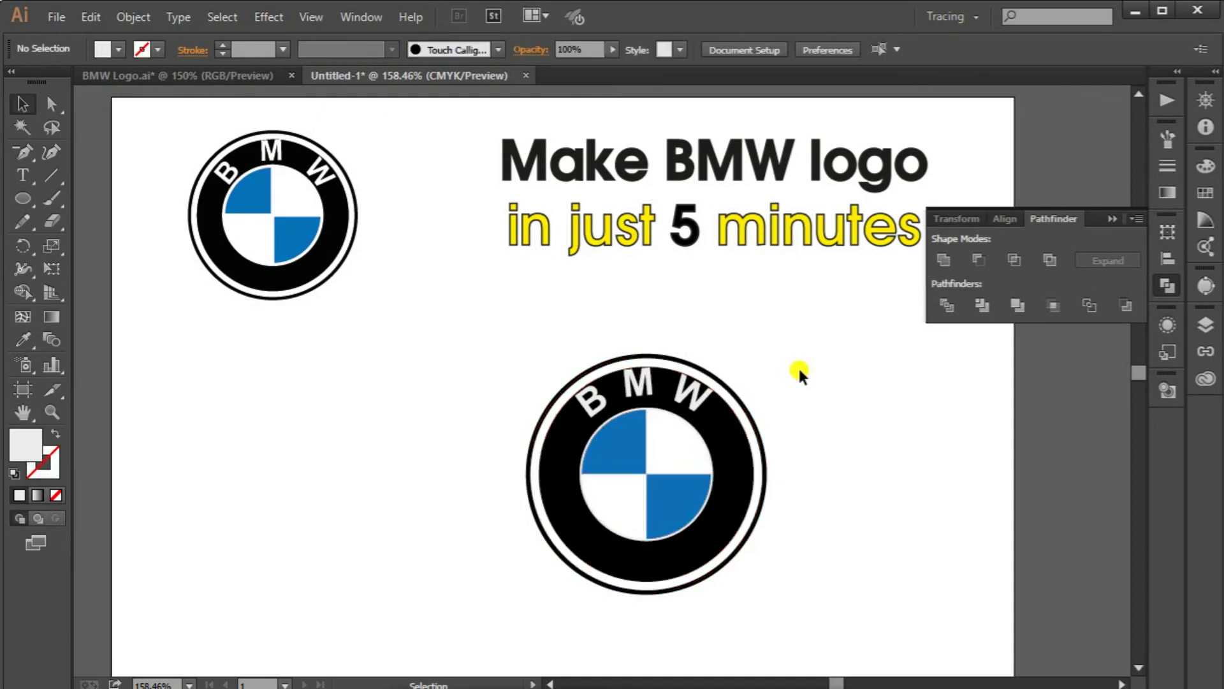